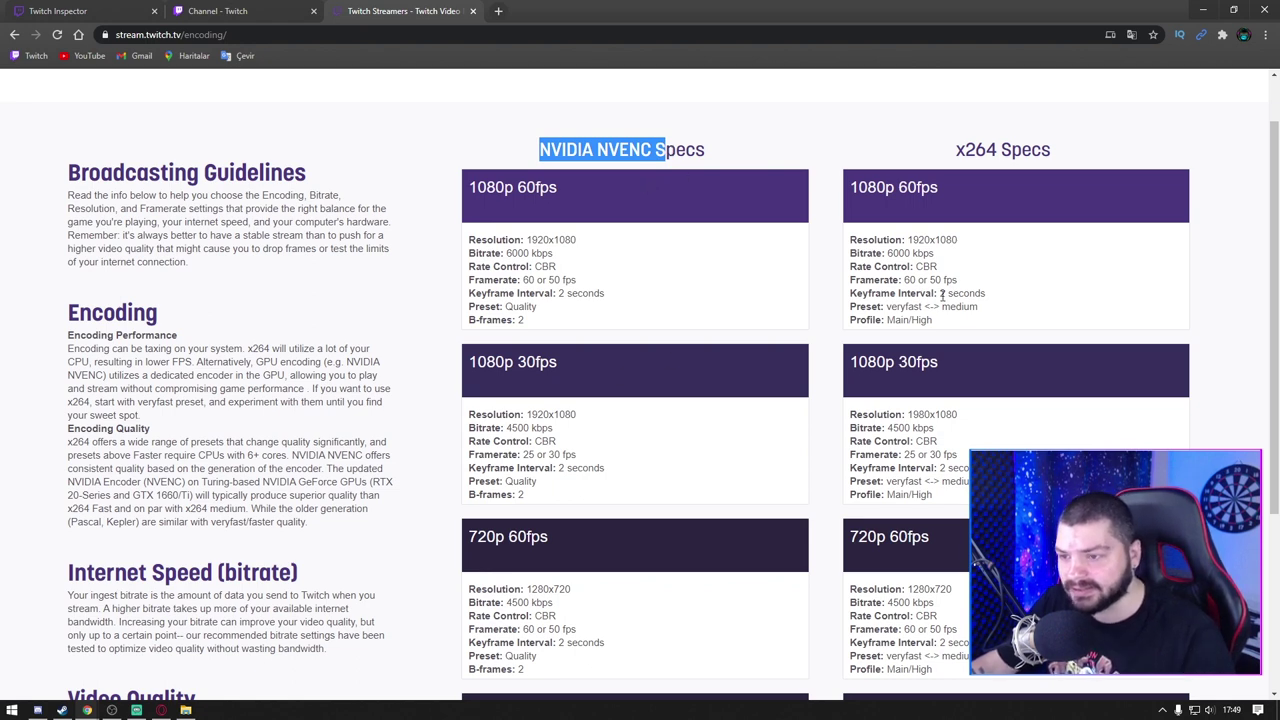
# Review Twitch's recommended NVIDIA NVENC bitrates for 1080p 30fps, 720p 60fps and 720p 30fps
pyautogui.scroll(-1, 707, 354)
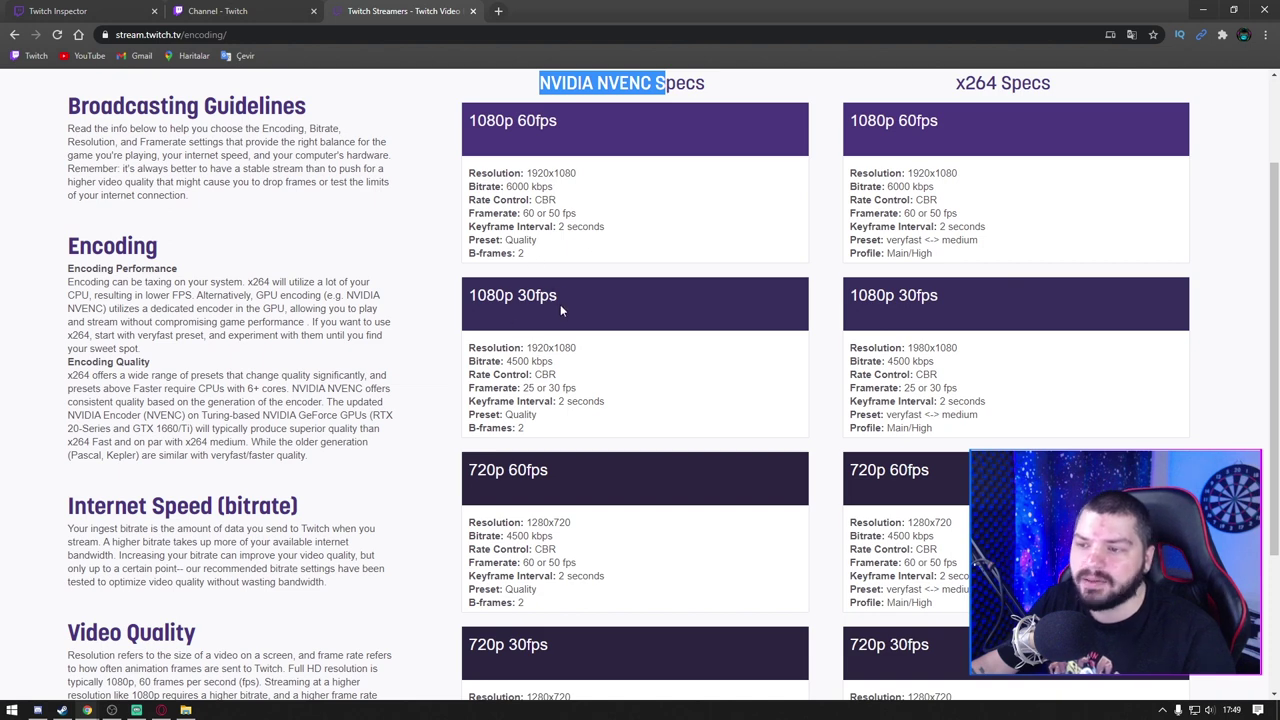
pyautogui.moveTo(560, 374); pyautogui.dragTo(510, 361)
pyautogui.click(535, 385)
pyautogui.scroll(-1, 535, 385)
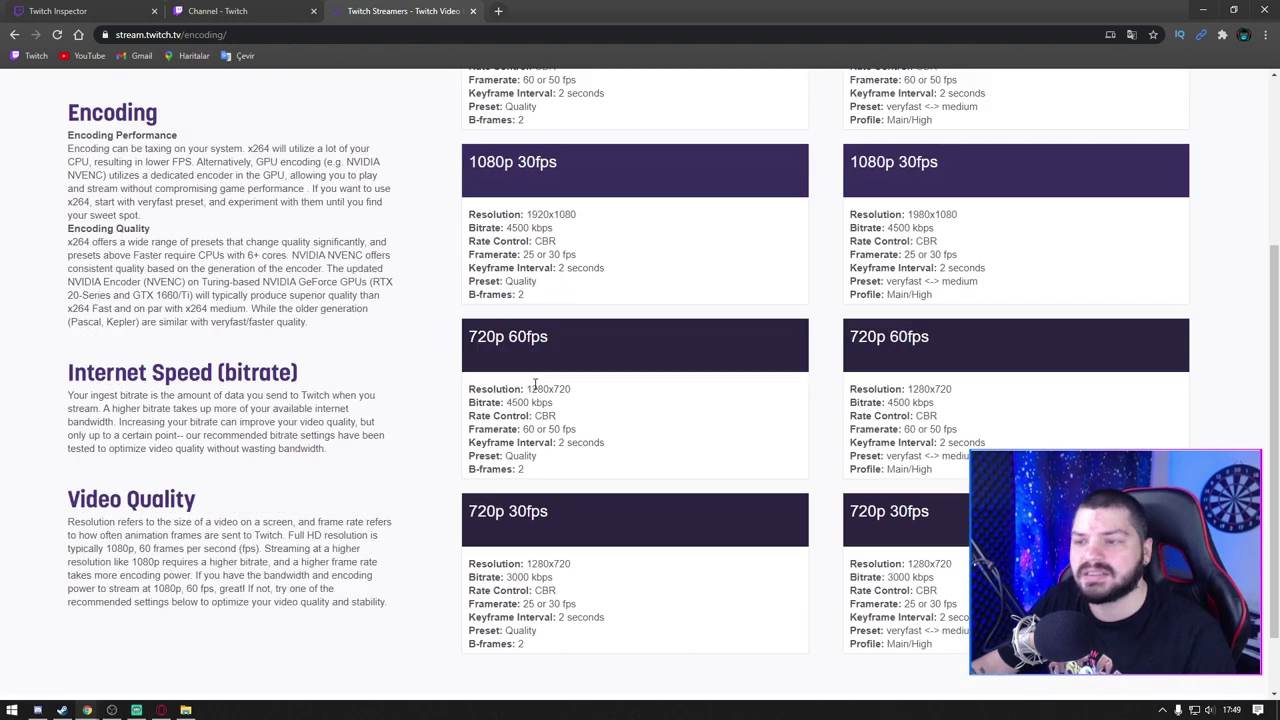
pyautogui.moveTo(577, 406); pyautogui.dragTo(510, 400)
pyautogui.click(525, 402)
pyautogui.scroll(-1, 563, 484)
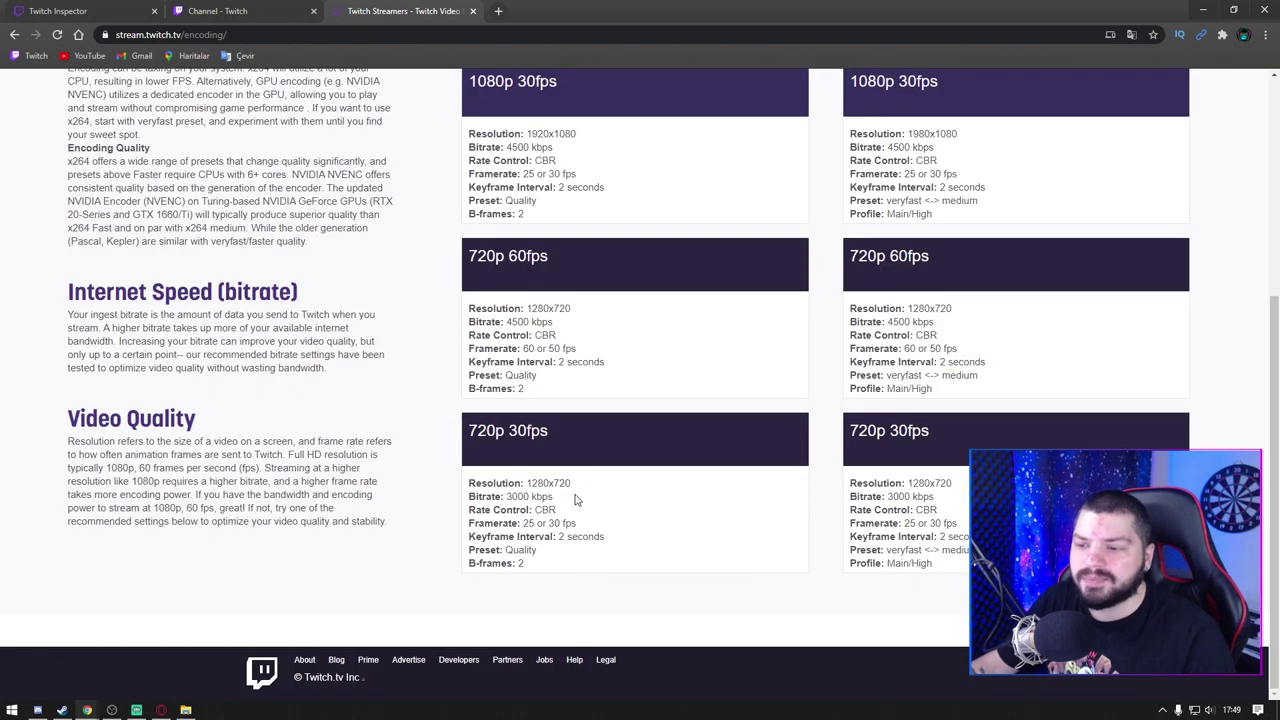
pyautogui.moveTo(560, 504); pyautogui.dragTo(507, 492)
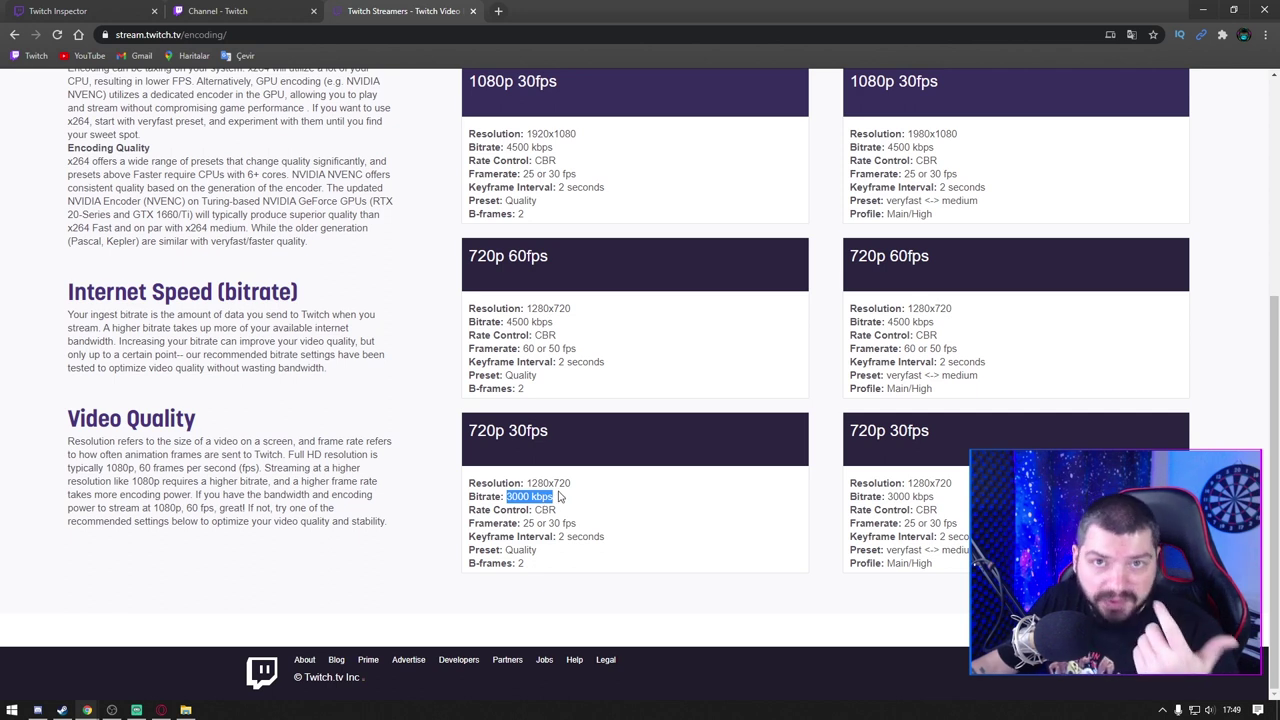
pyautogui.click(548, 509)
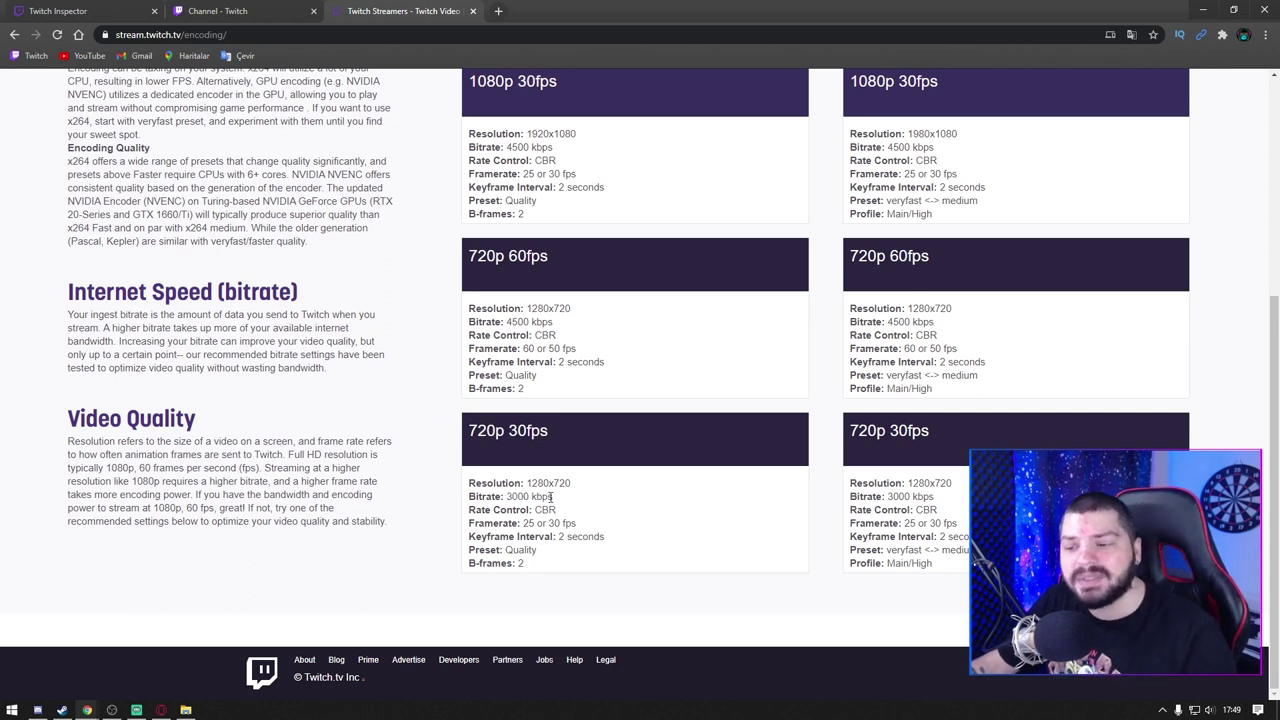
pyautogui.moveTo(555, 498); pyautogui.dragTo(505, 497)
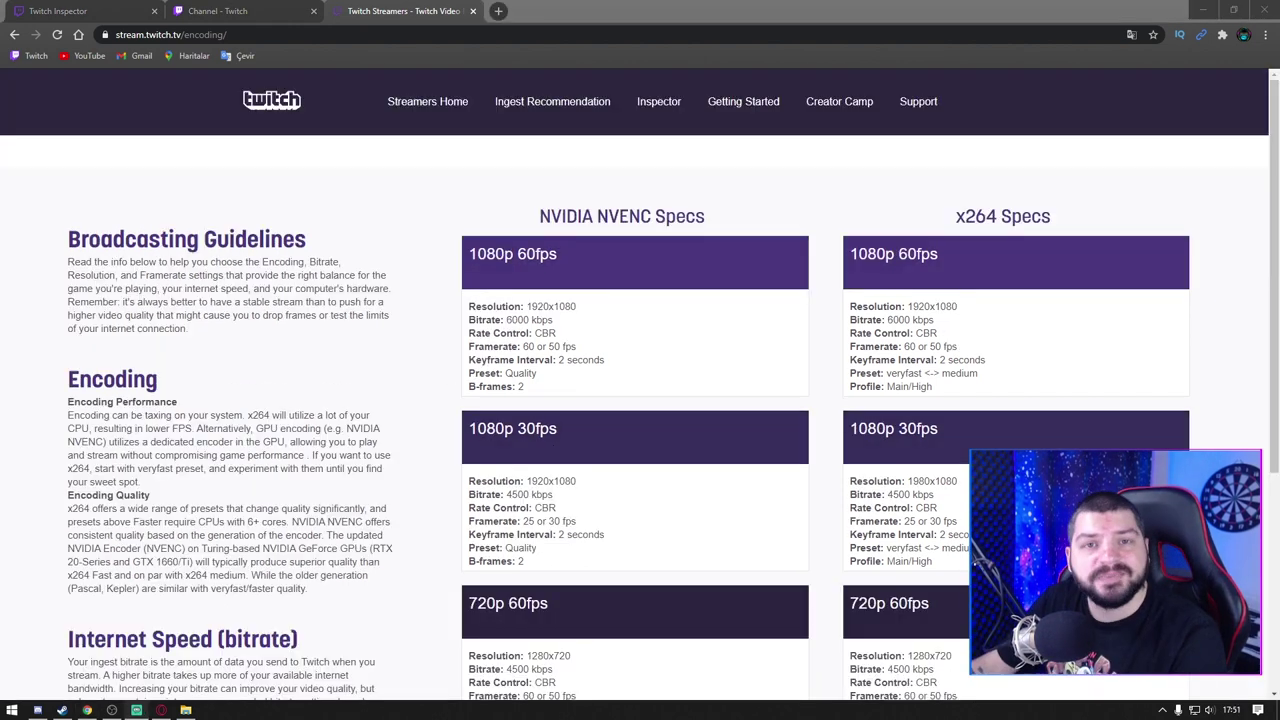
# Bring up Twitch Inspector, then switch to OBS and start the live stream
pyautogui.click(50, 11)
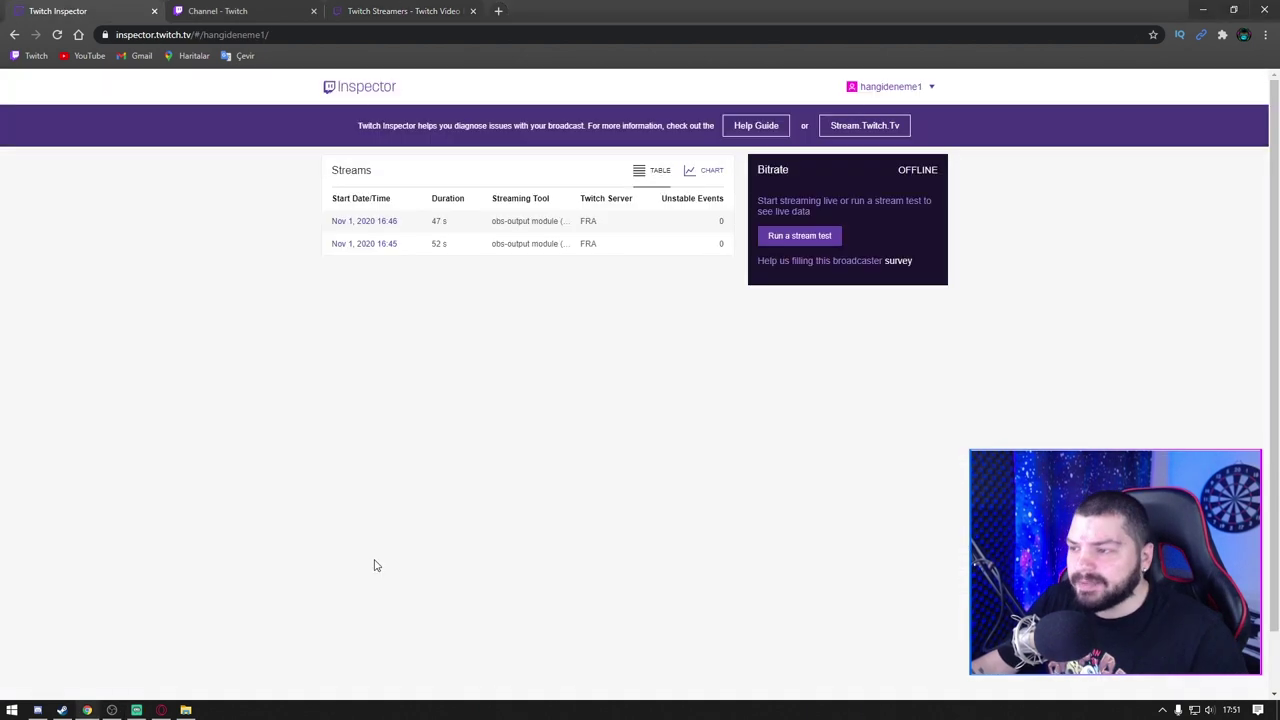
pyautogui.click(107, 712)
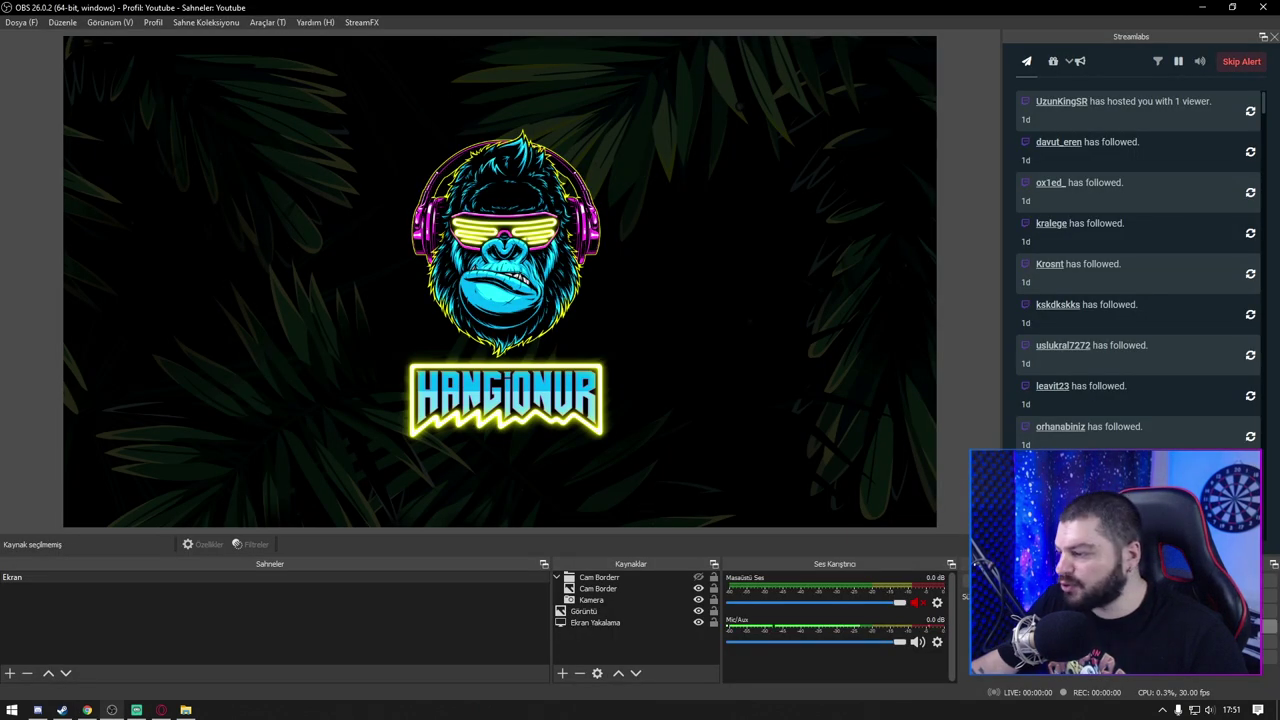
pyautogui.click(1215, 580)
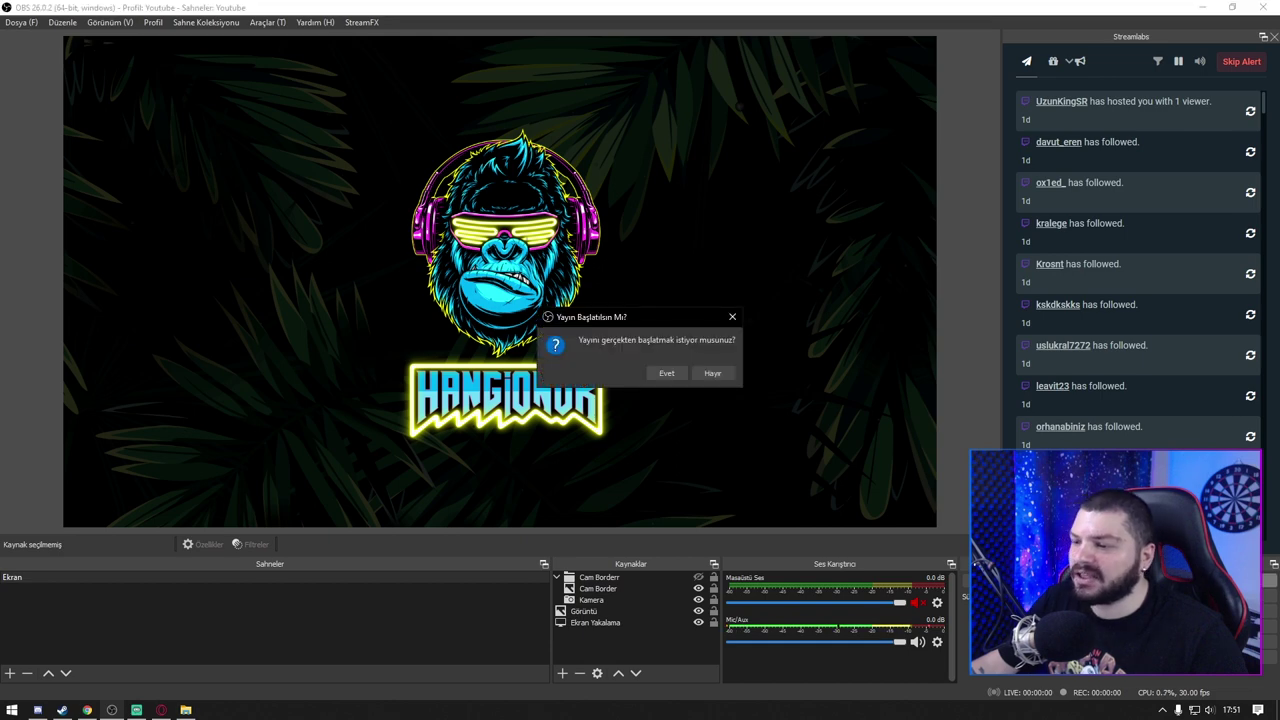
pyautogui.click(665, 373)
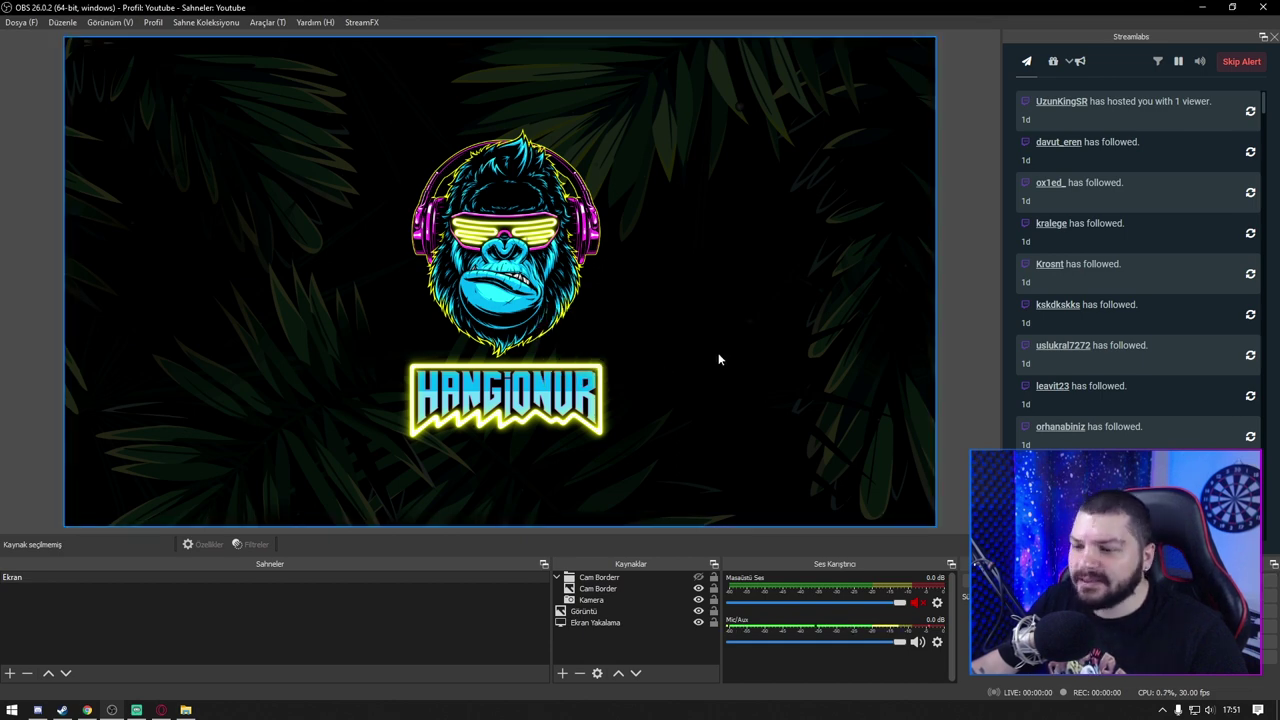
# Restore the OBS window to a smaller size and return to Twitch Inspector to check the broadcast's live status and delay
pyautogui.doubleClick(914, 11)
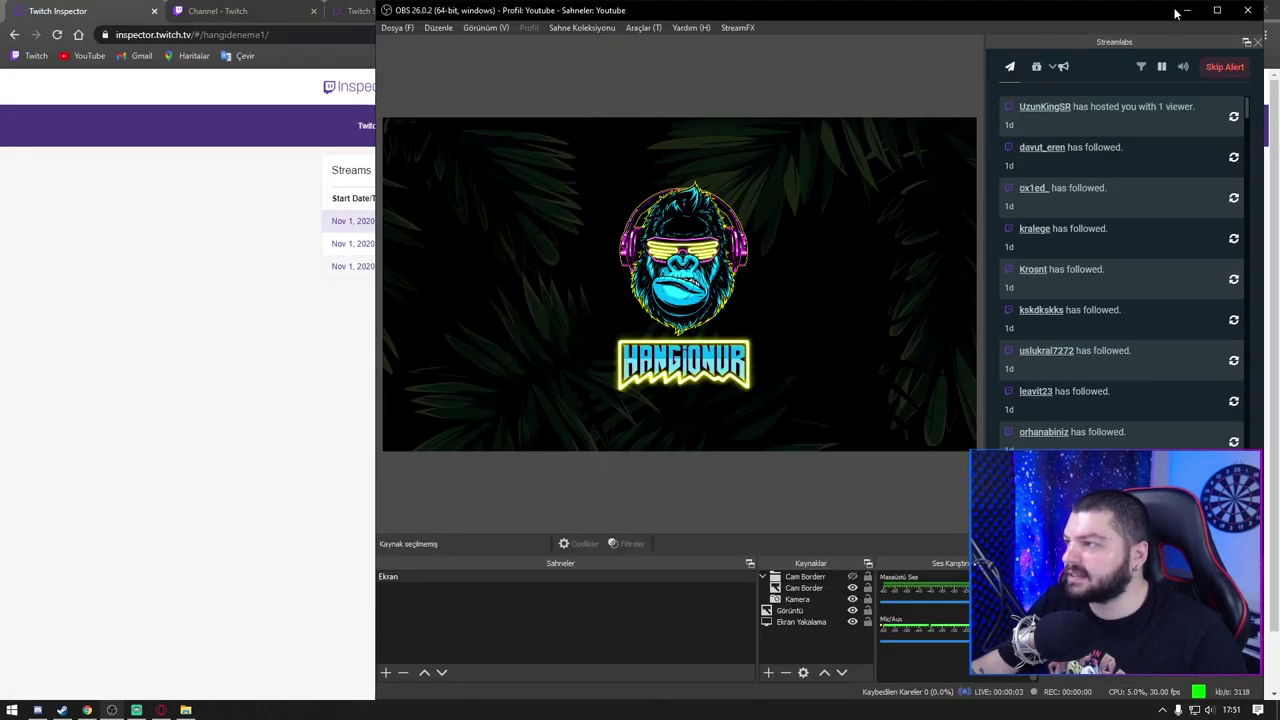
pyautogui.hotkey('alt', 'Tab')
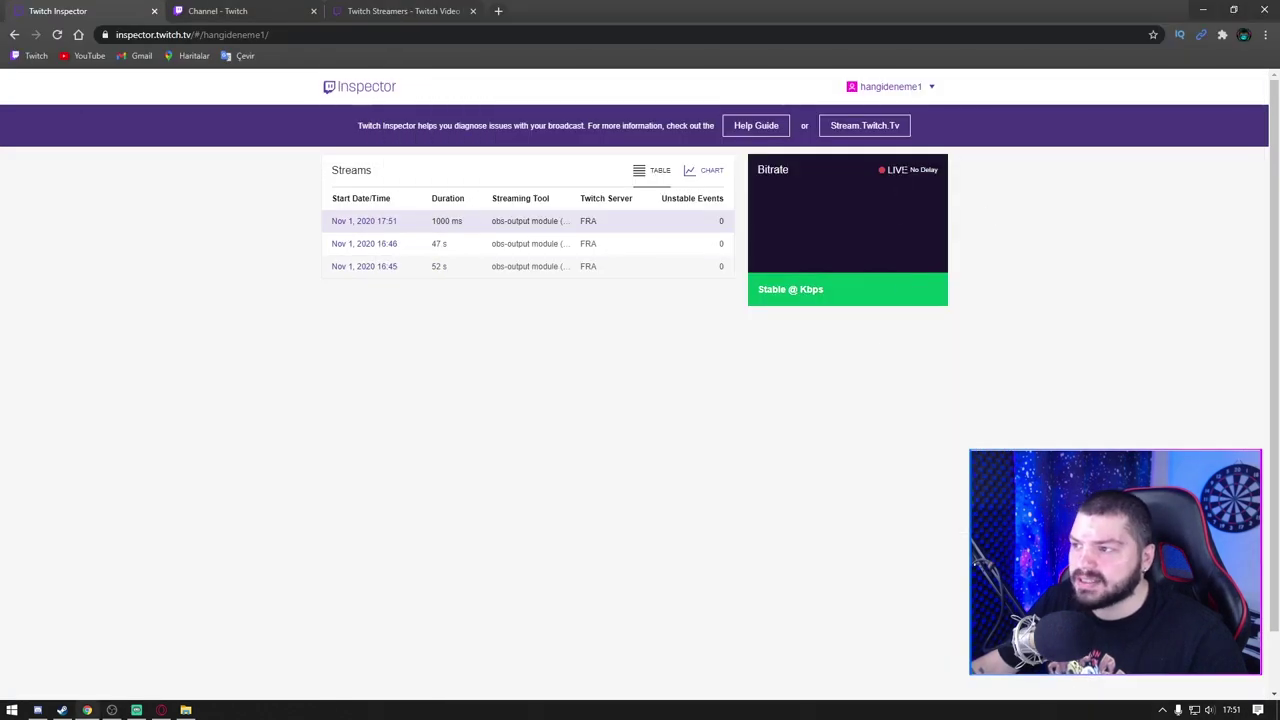
pyautogui.moveTo(886, 170); pyautogui.dragTo(934, 170)
pyautogui.click(990, 260)
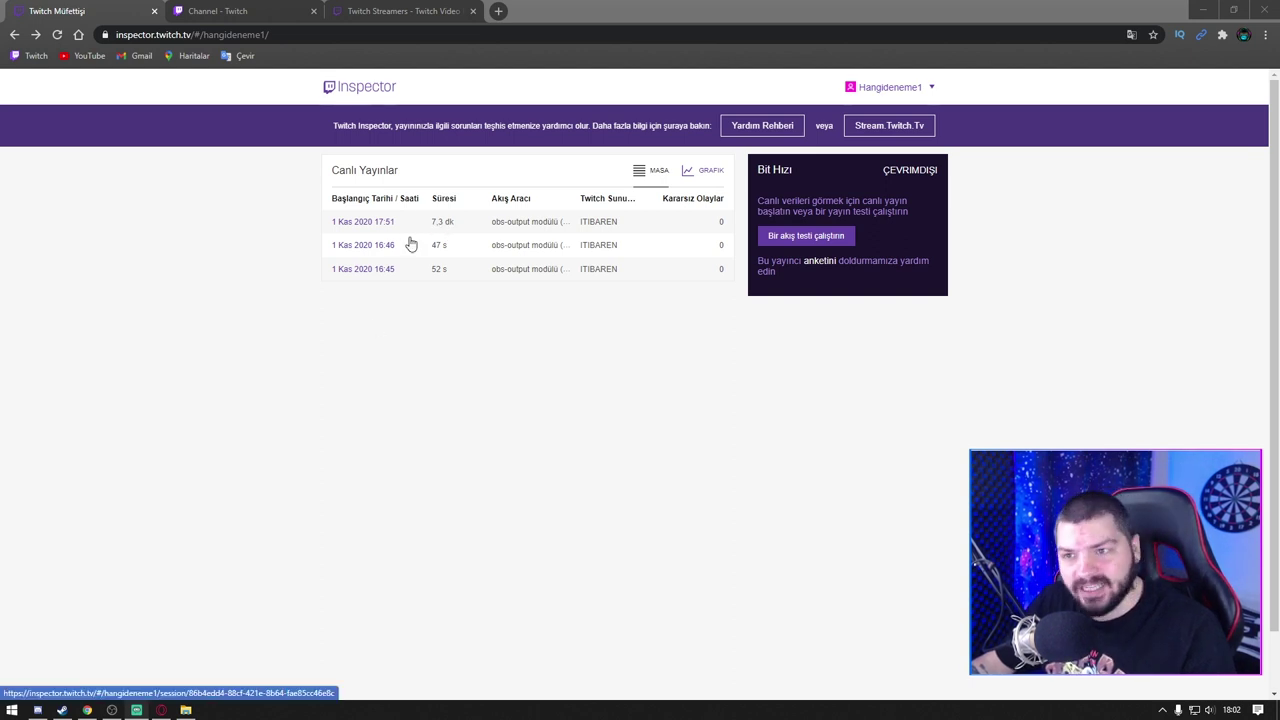
# Open the 1 Kas 2020 17:51 broadcast and examine its bitrate graph, Konfigürasyon Kontrolü result and average frame rate
pyautogui.click(370, 226)
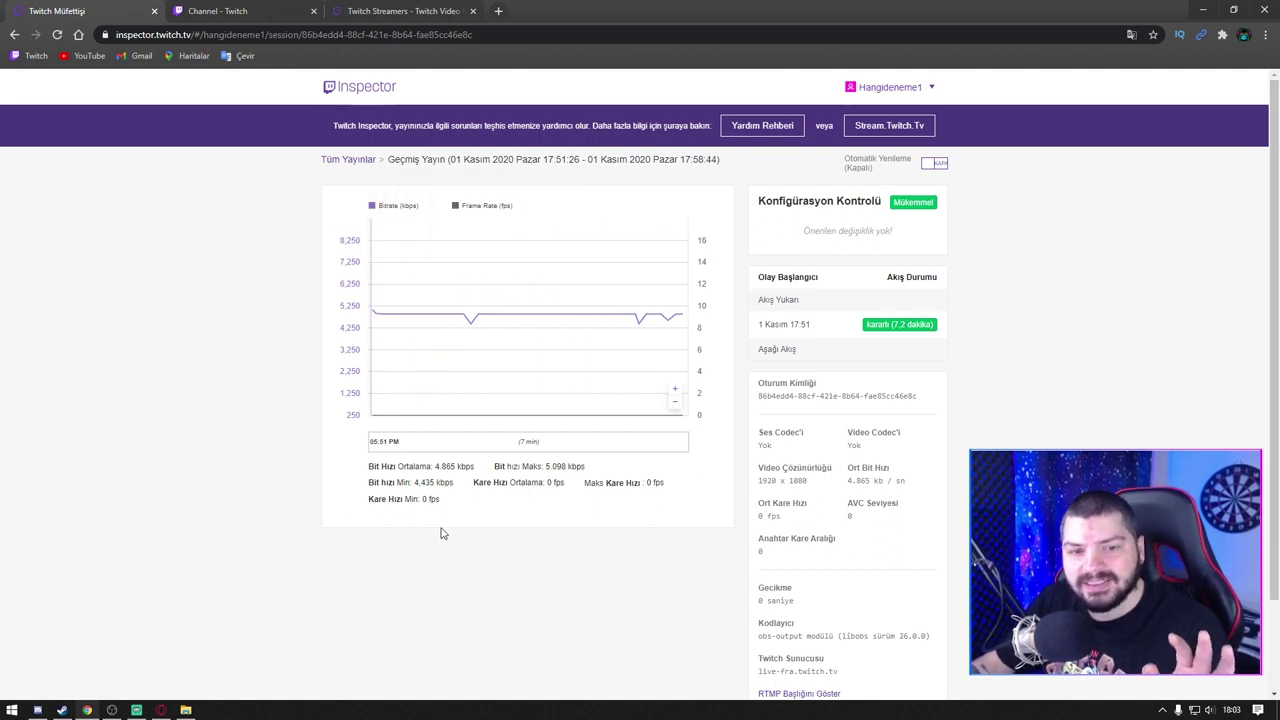
pyautogui.rightClick(527, 524)
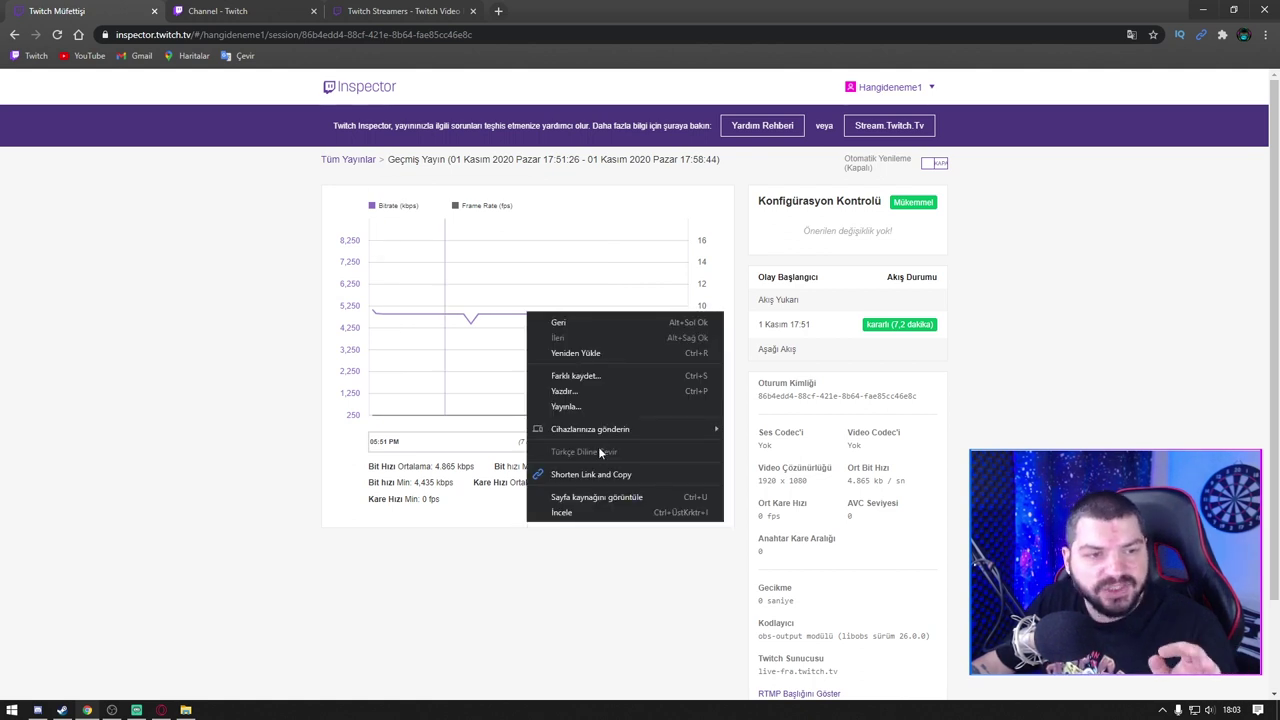
pyautogui.click(346, 571)
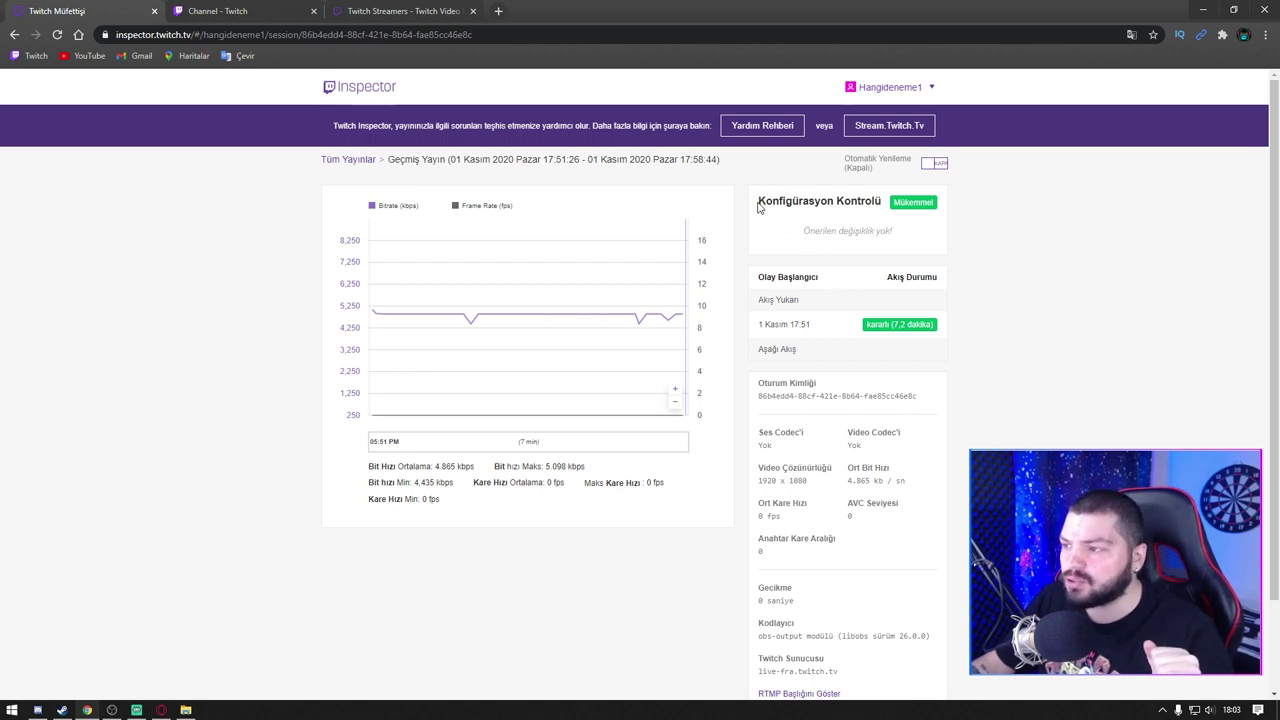
pyautogui.moveTo(758, 206); pyautogui.dragTo(892, 206)
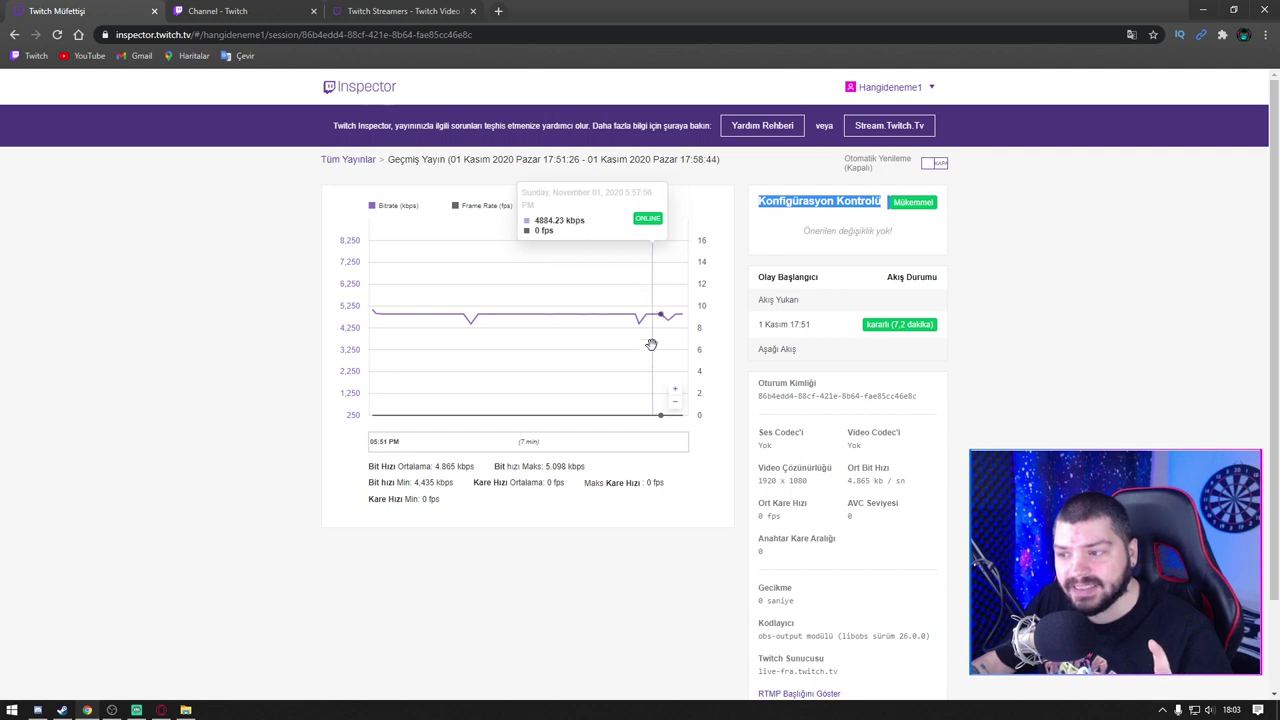
pyautogui.moveTo(795, 518); pyautogui.dragTo(756, 520)
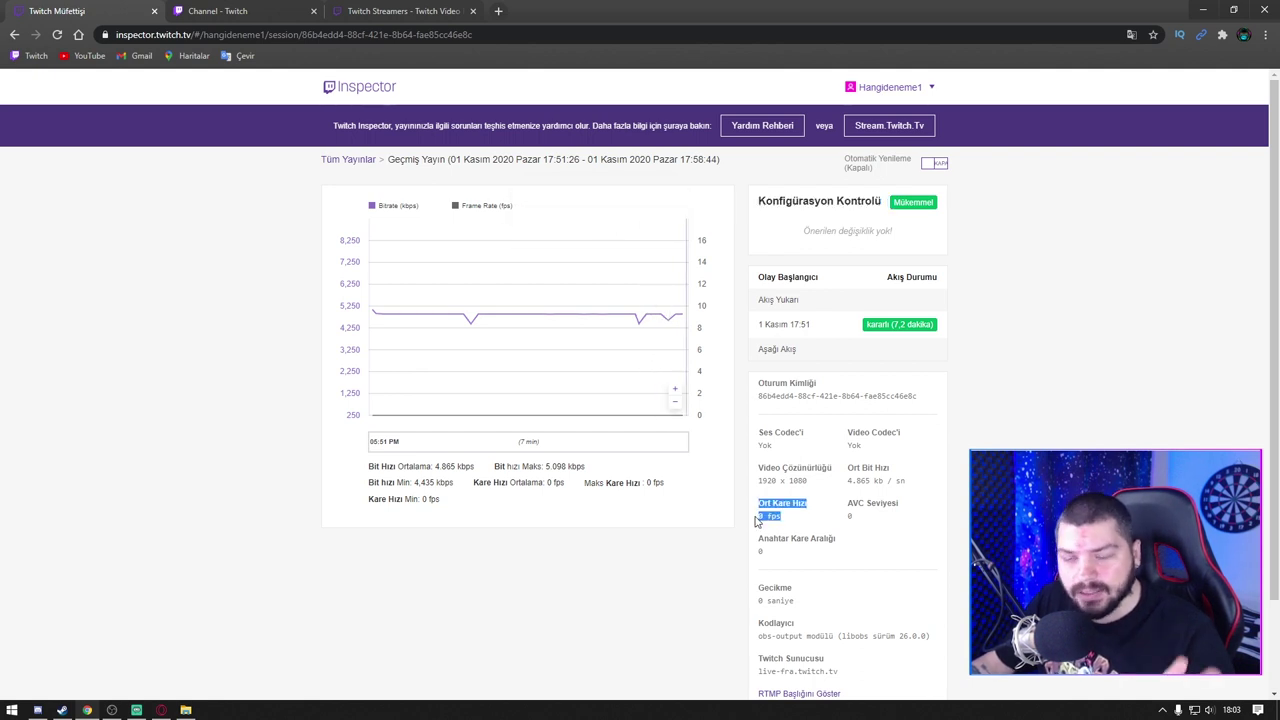
pyautogui.click(782, 522)
pyautogui.scroll(-1, 782, 521)
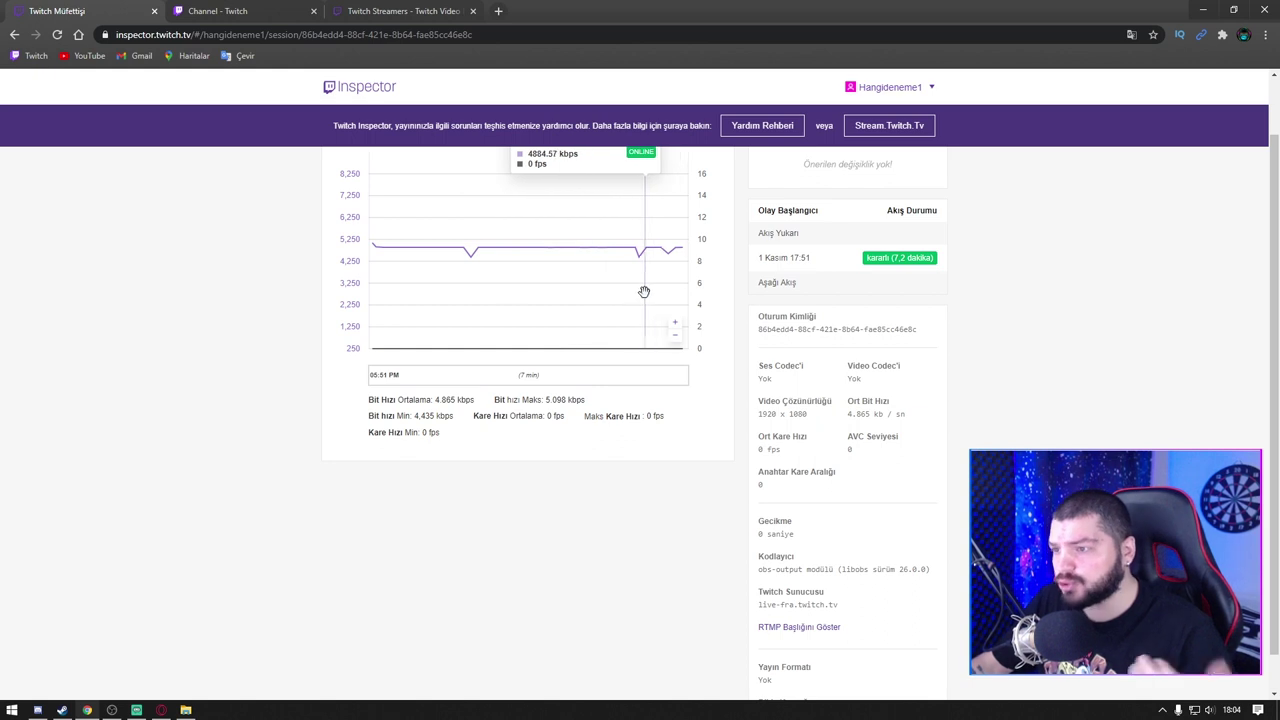
pyautogui.scroll(1, 350, 376)
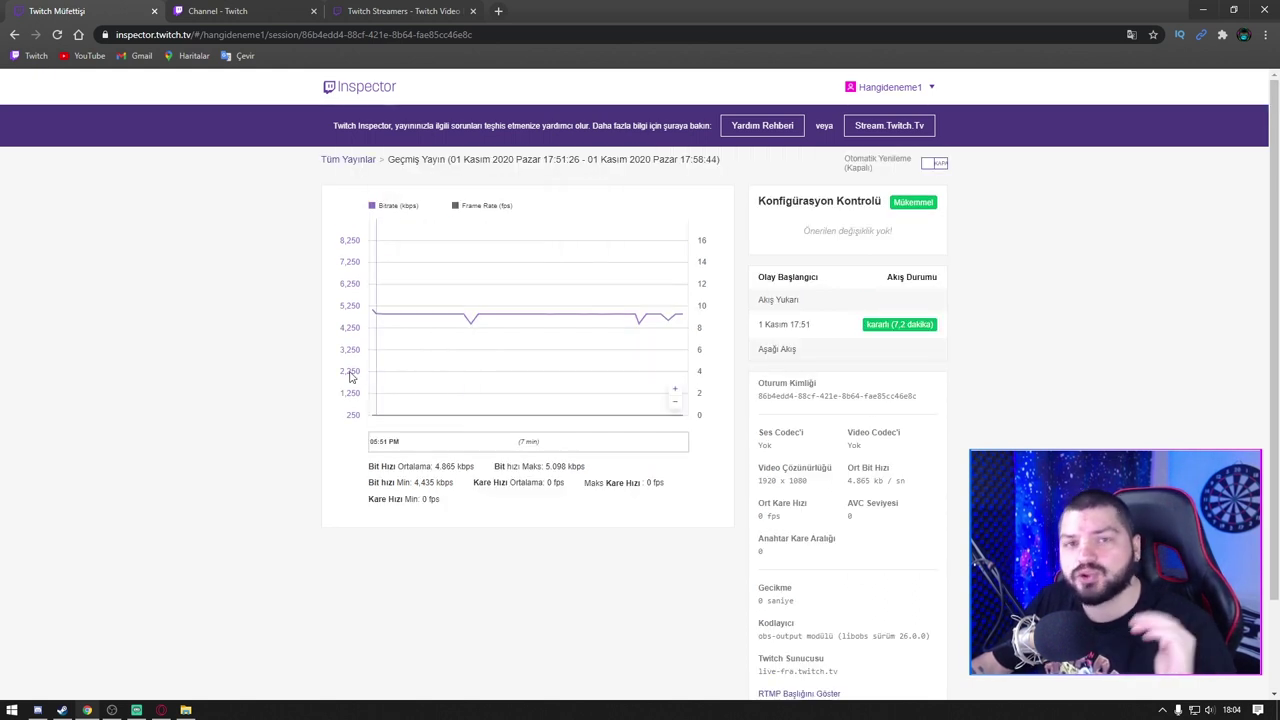
# Open the 1 Kas 2020 16:46 broadcast from the stream list and examine its average frame rate, session details and configuration recommendations
pyautogui.hotkey('alt', 'Left')
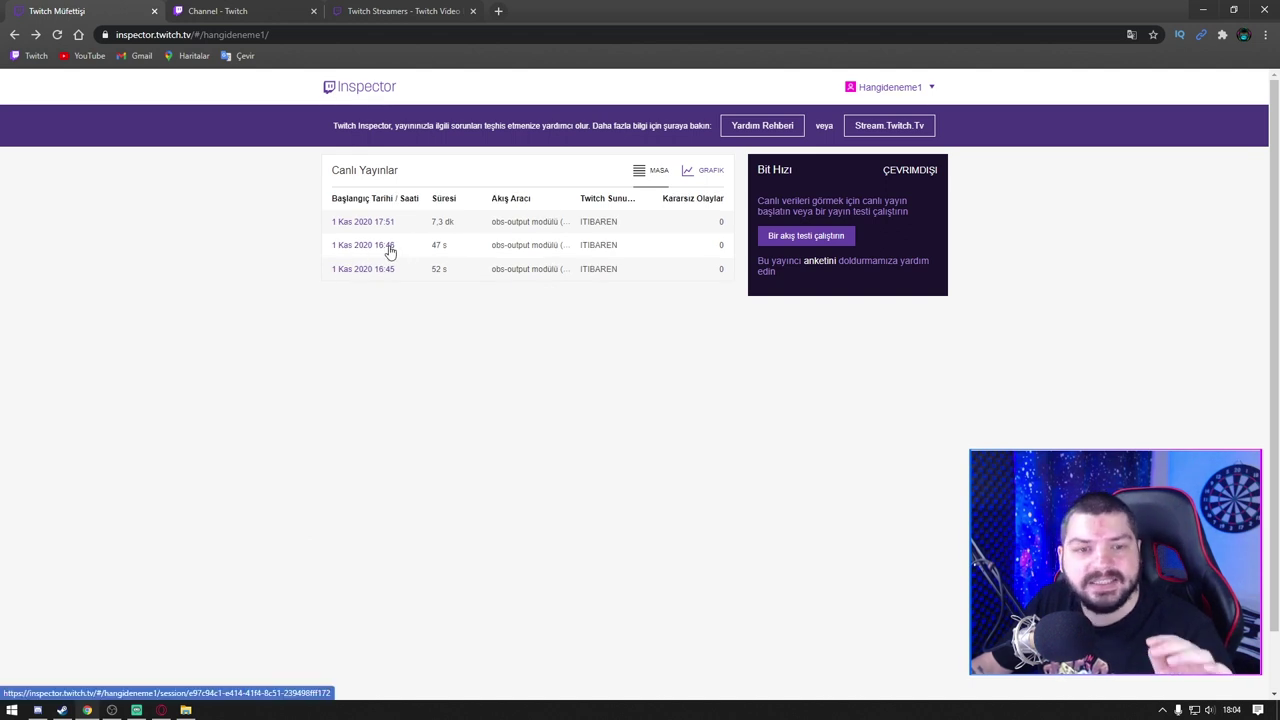
pyautogui.click(388, 246)
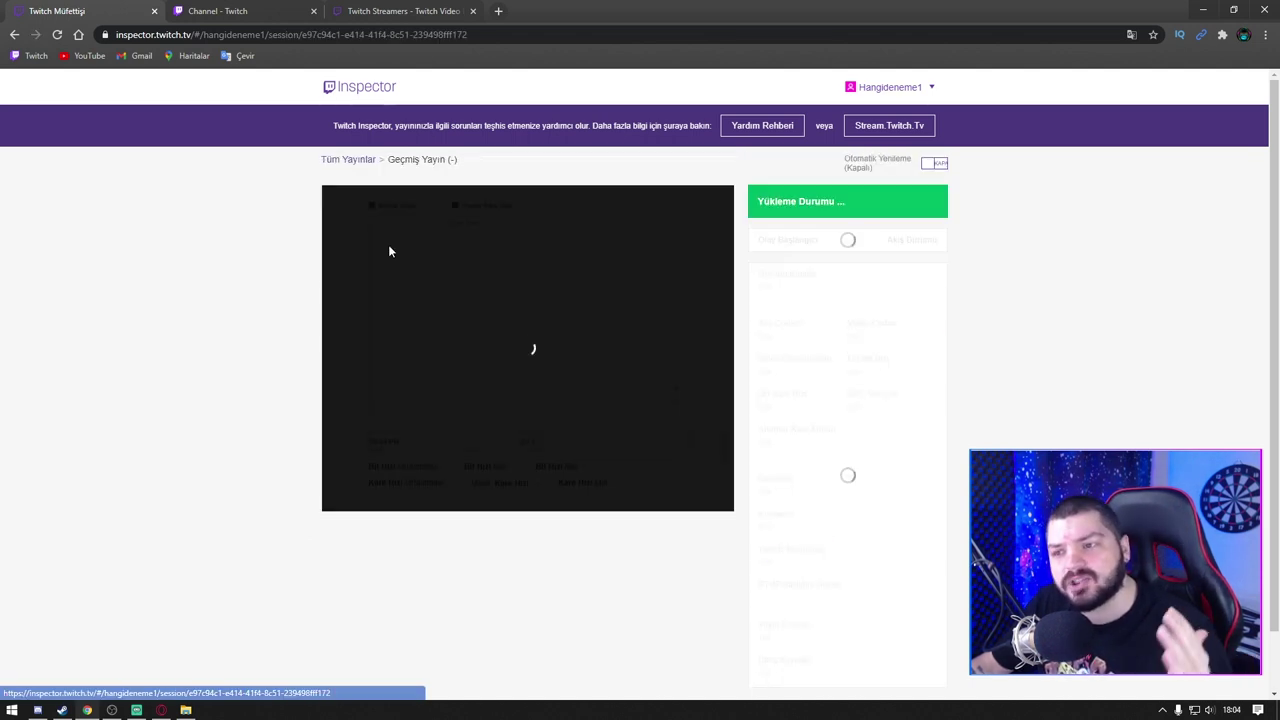
pyautogui.moveTo(790, 516); pyautogui.dragTo(758, 524)
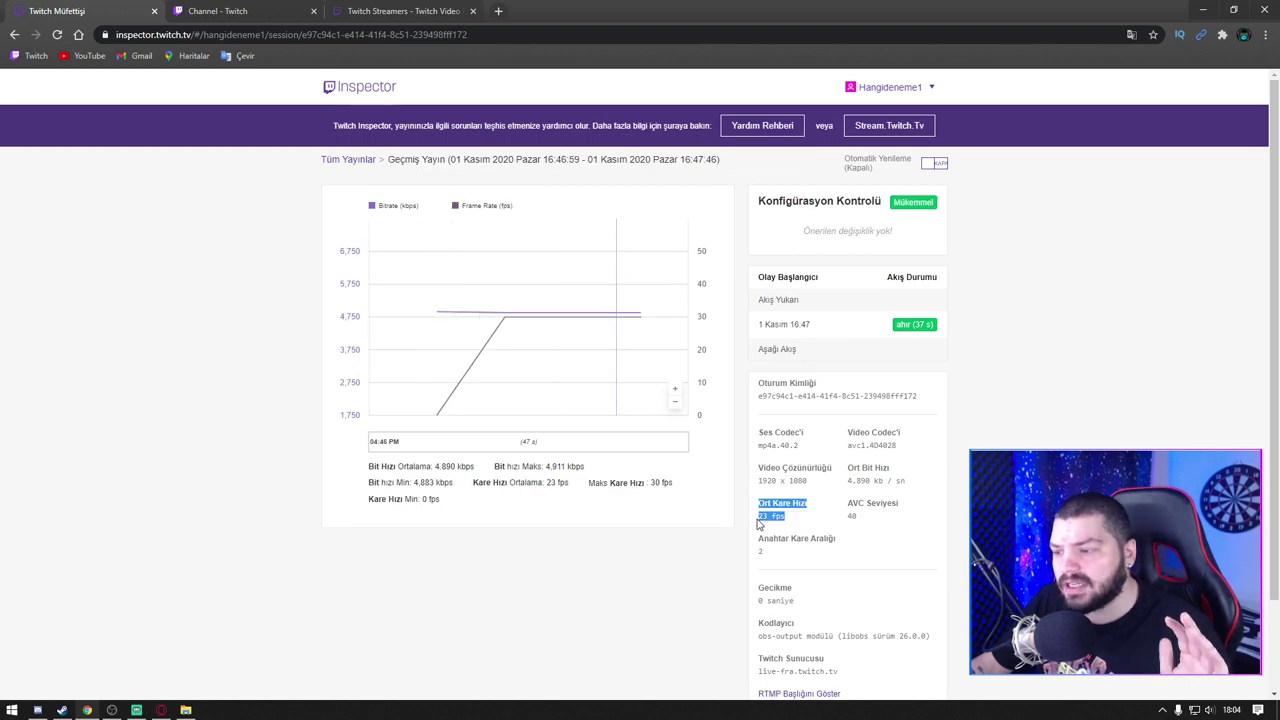
pyautogui.click(958, 509)
pyautogui.scroll(-1, 957, 509)
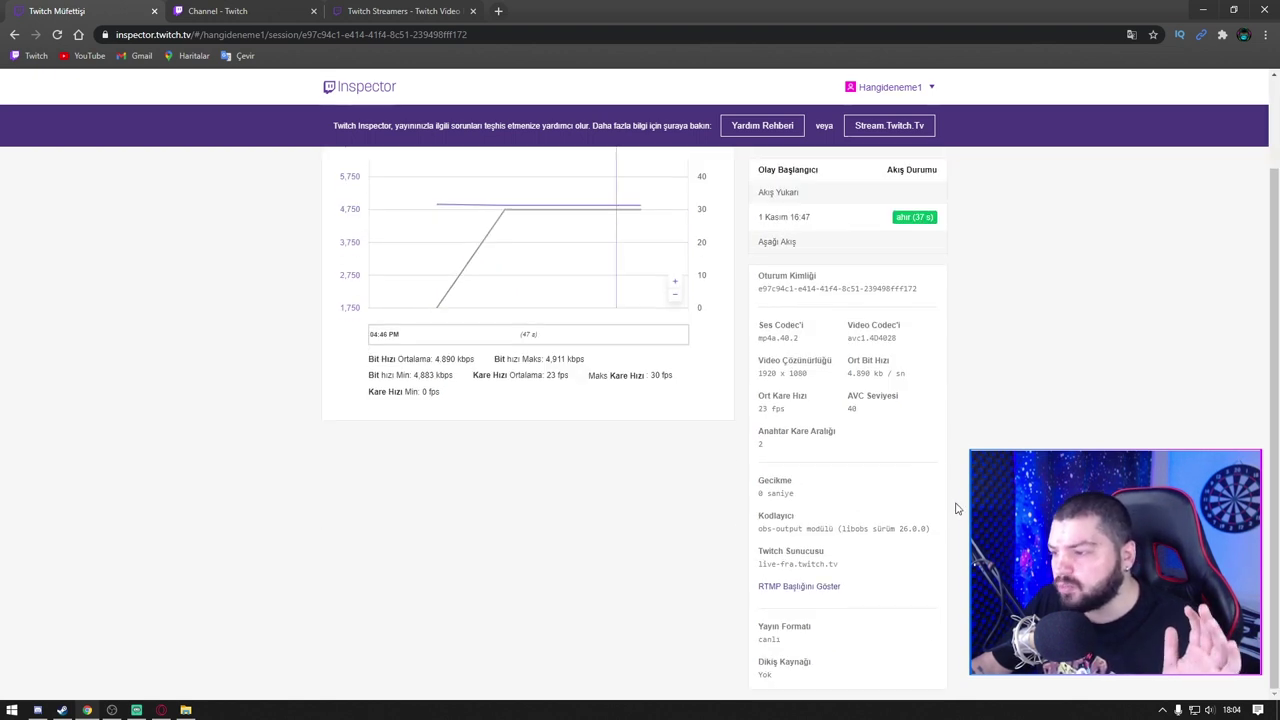
pyautogui.scroll(1, 886, 497)
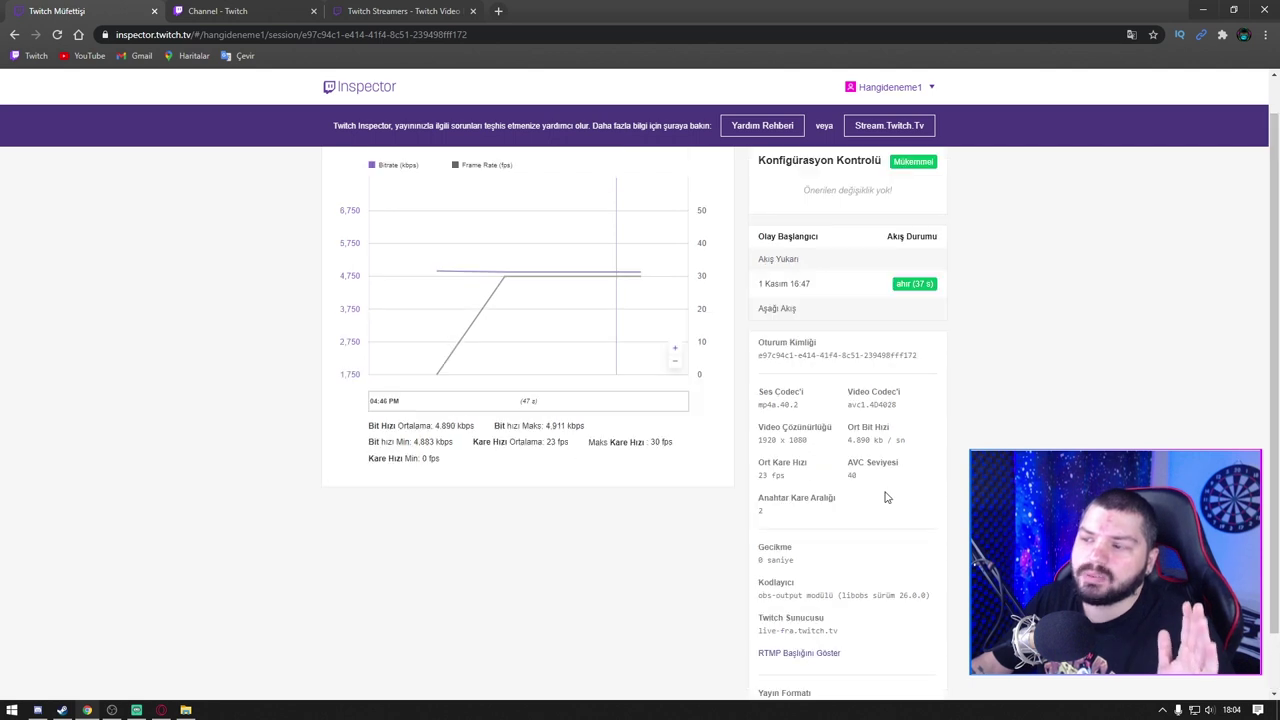
pyautogui.moveTo(795, 487); pyautogui.dragTo(757, 480)
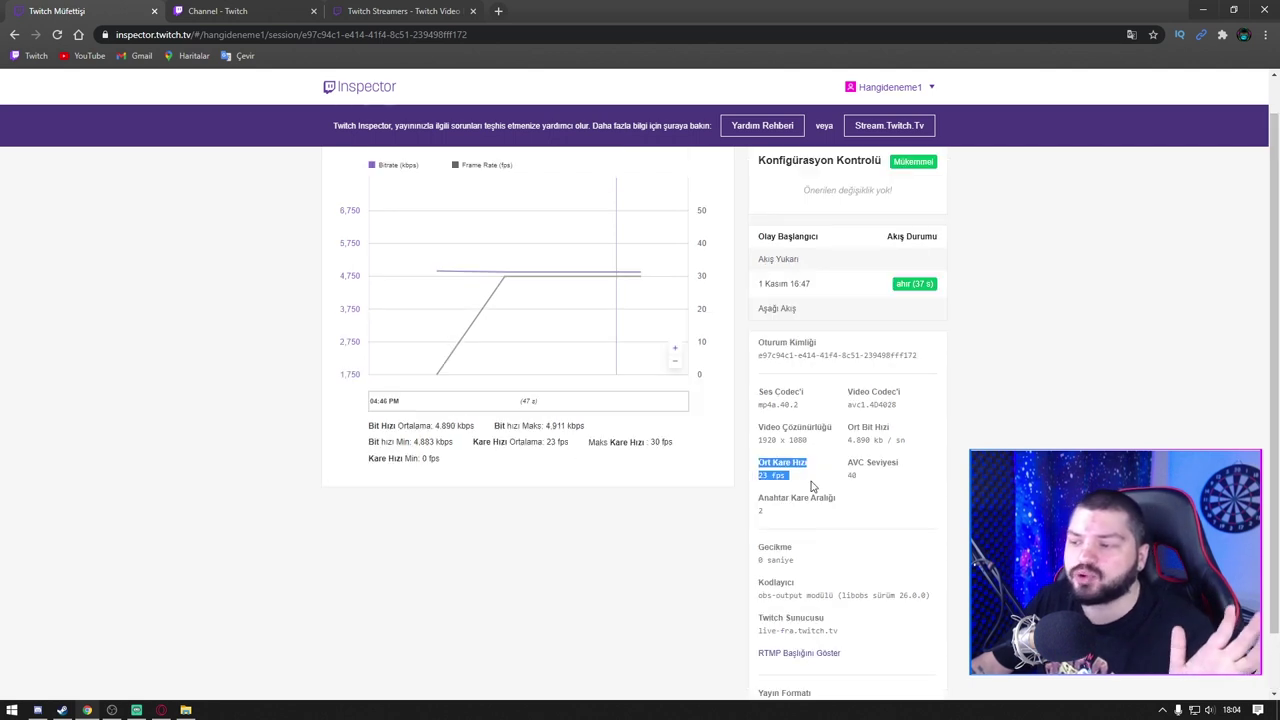
pyautogui.click(815, 487)
pyautogui.scroll(1, 871, 486)
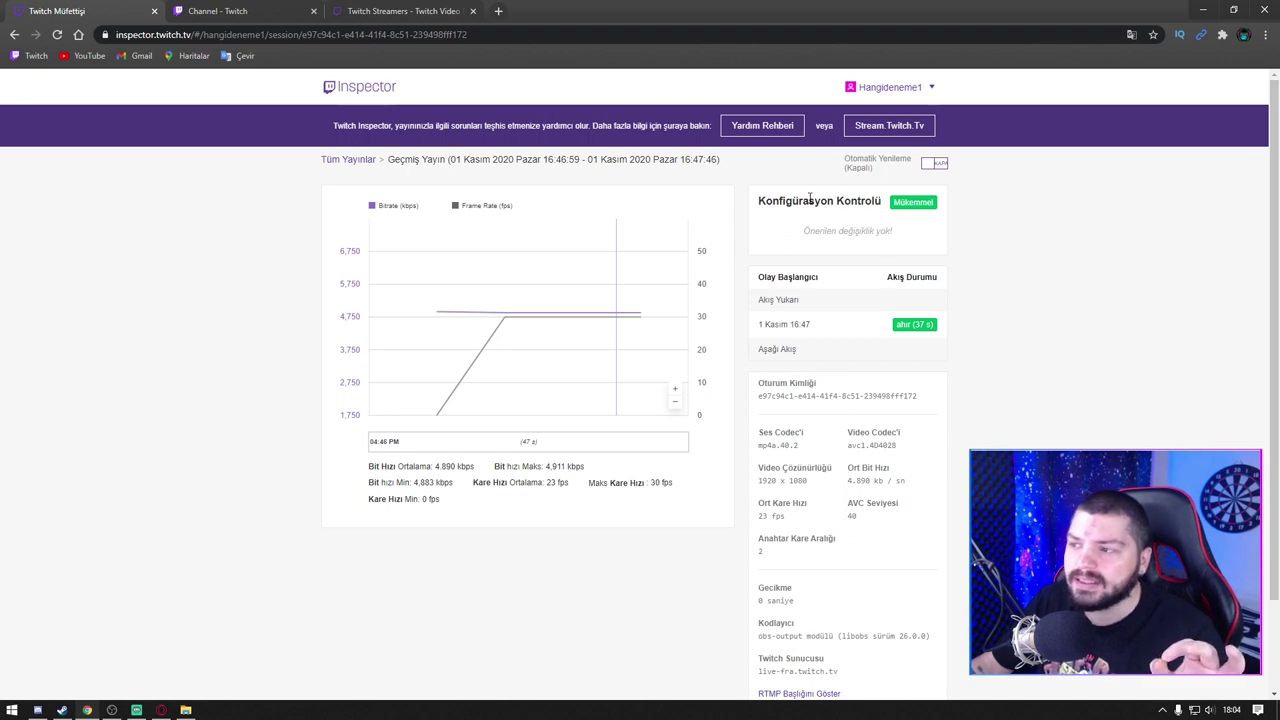
pyautogui.moveTo(765, 238); pyautogui.dragTo(895, 233)
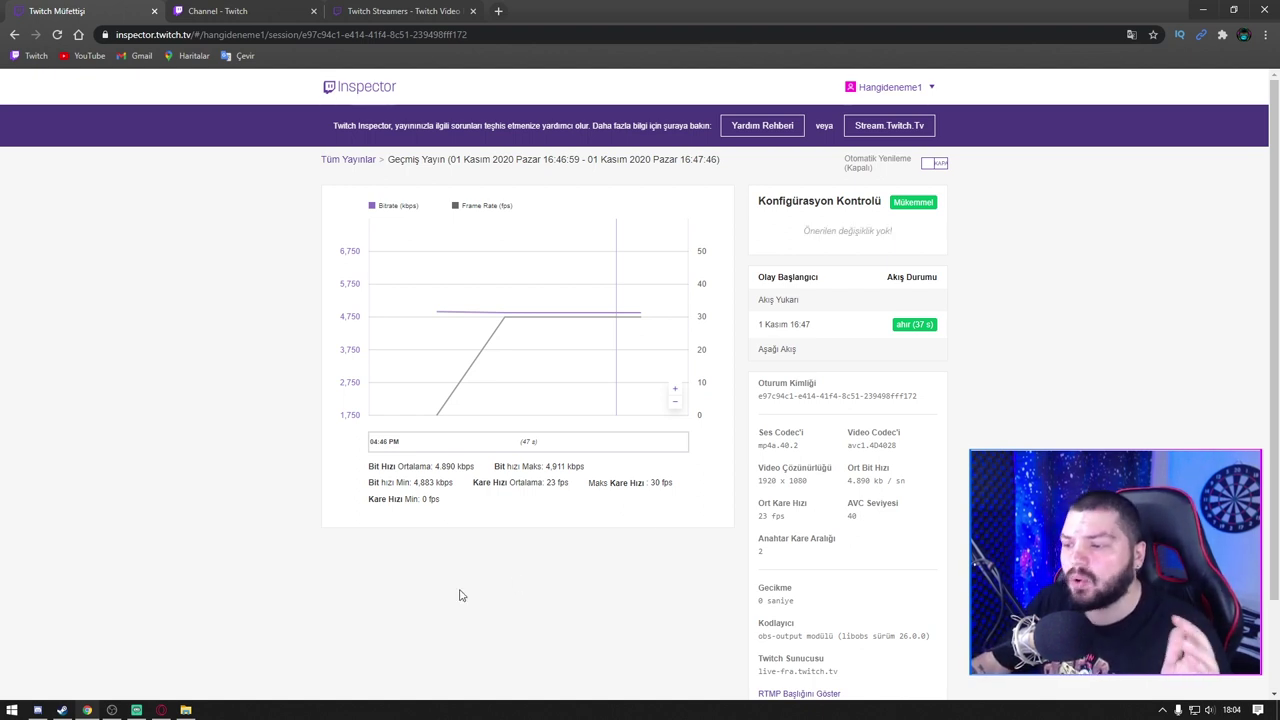
# Open the 1 Kas 2020 16:45 broadcast from the stream list and read its bitrate and frame rate statistics below the graph
pyautogui.hotkey('alt', 'Left')
pyautogui.click(378, 270)
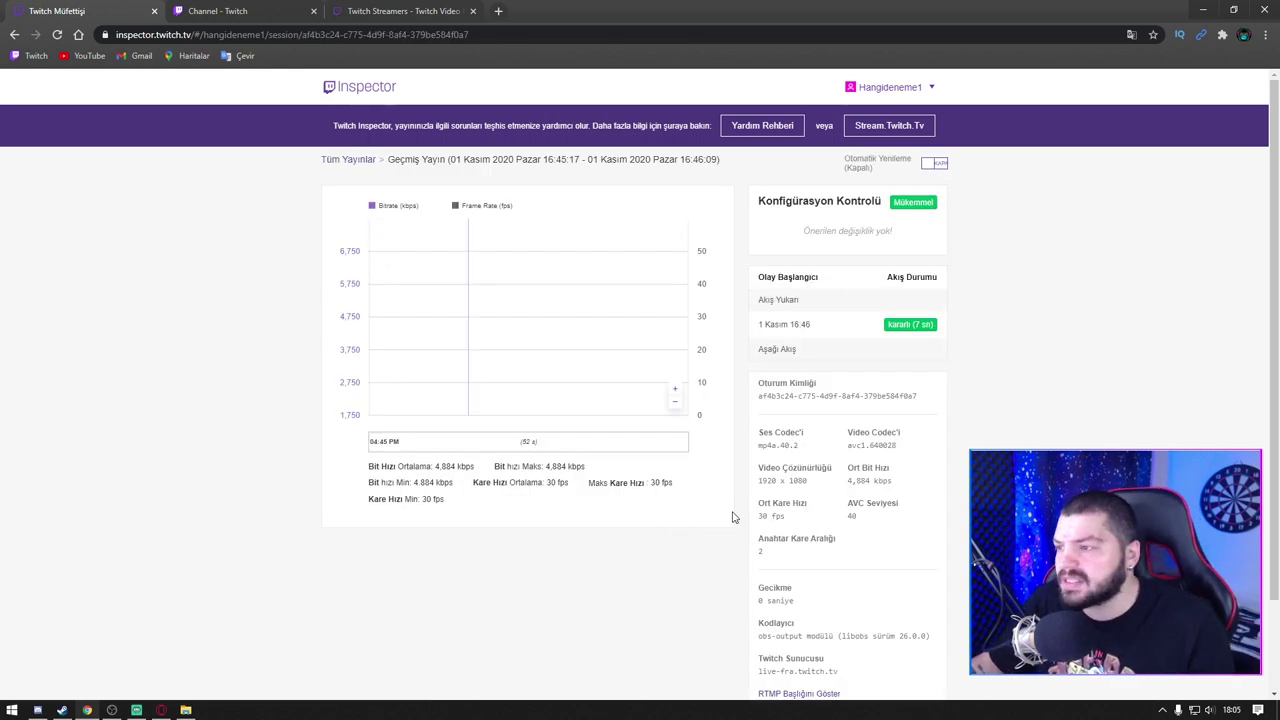
pyautogui.moveTo(641, 319)
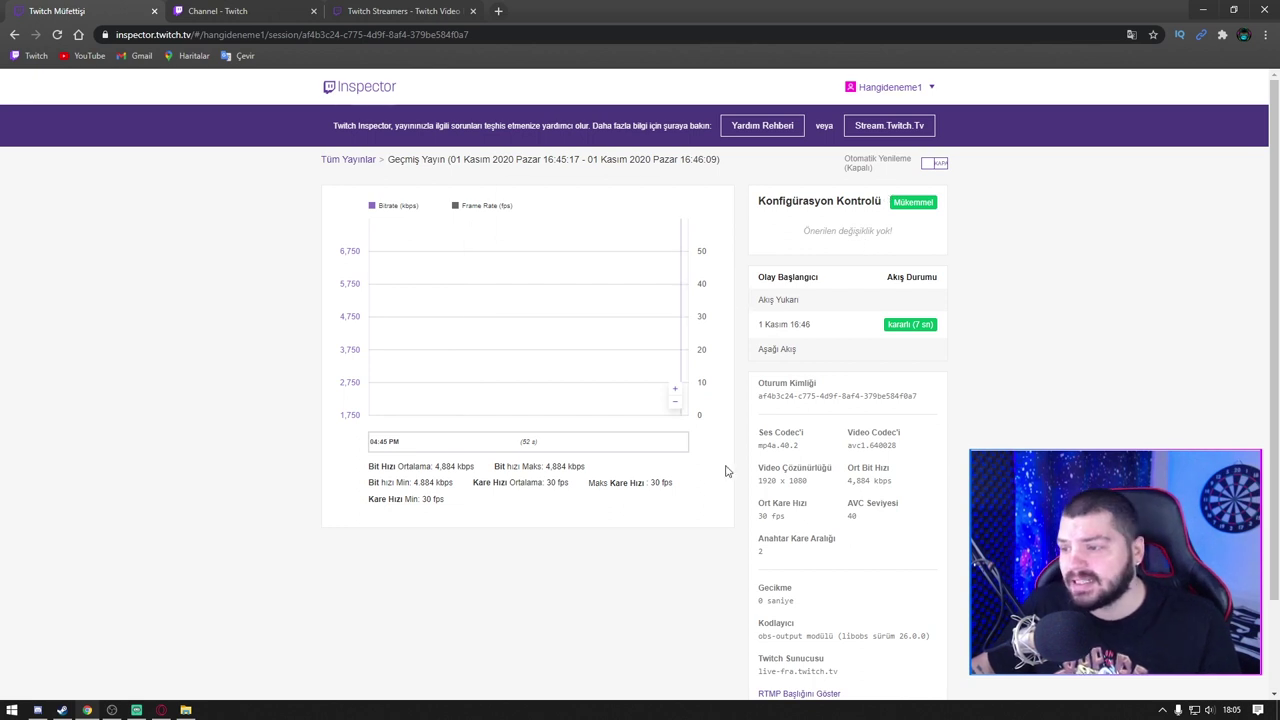
pyautogui.tripleClick(484, 500)
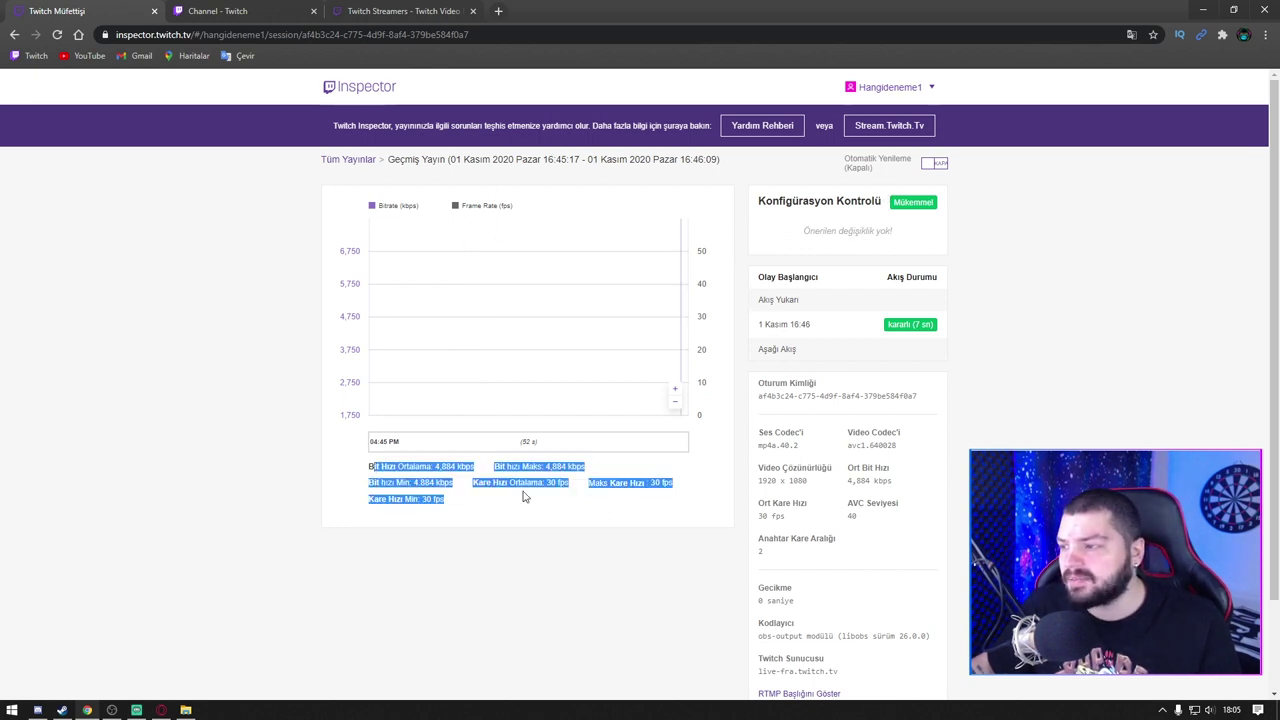
pyautogui.click(523, 494)
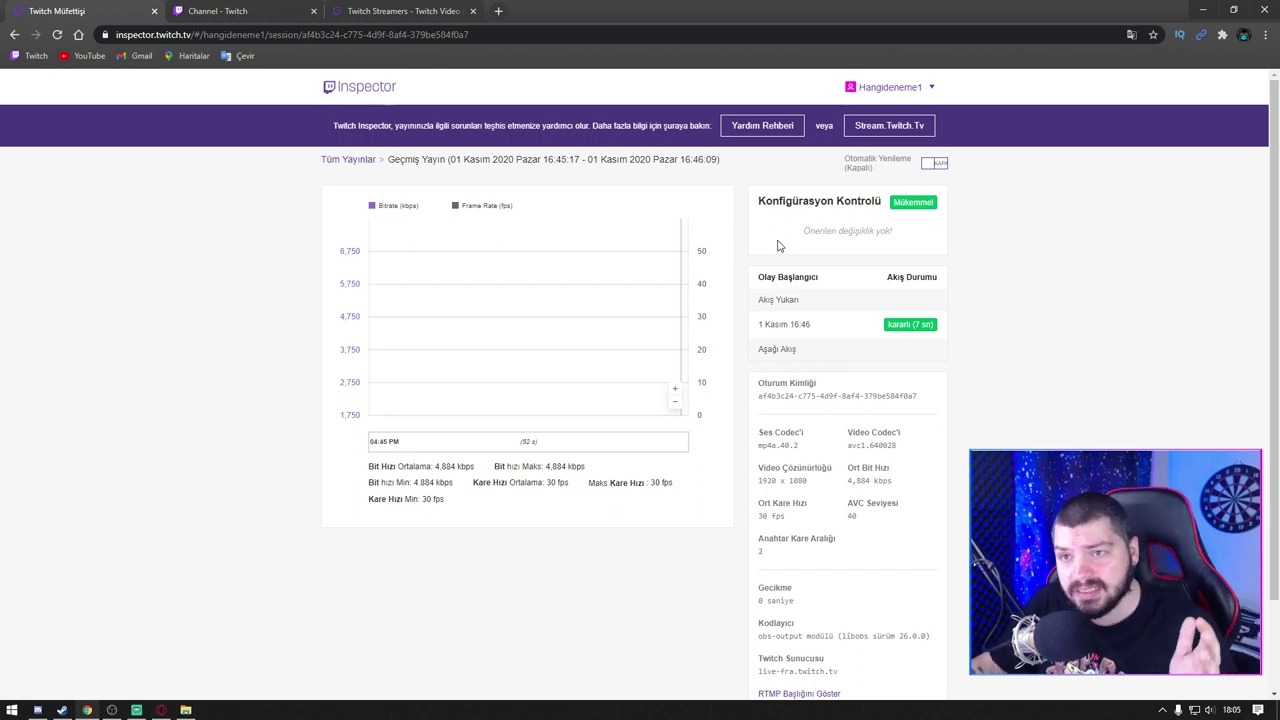
# Go back to the 1 Kas 2020 16:46 broadcast and check its Konfigürasyon Kontrolü rating
pyautogui.hotkey('alt', 'Left')
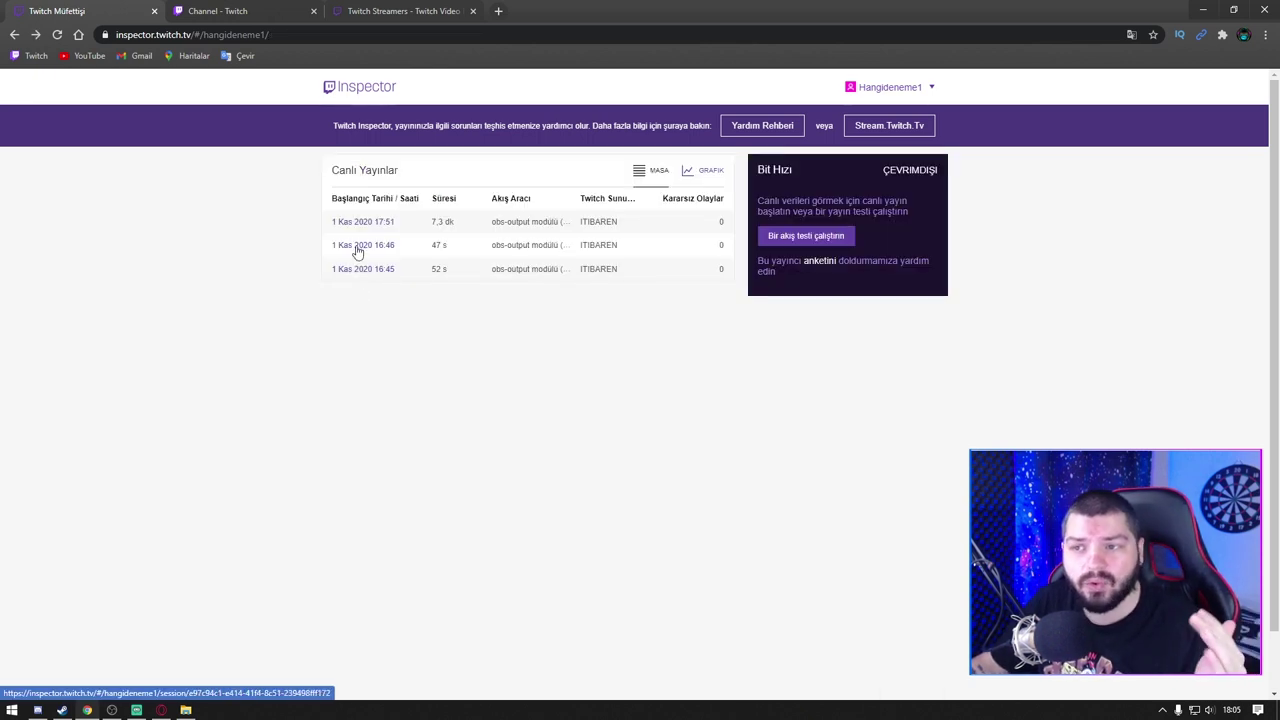
pyautogui.click(358, 252)
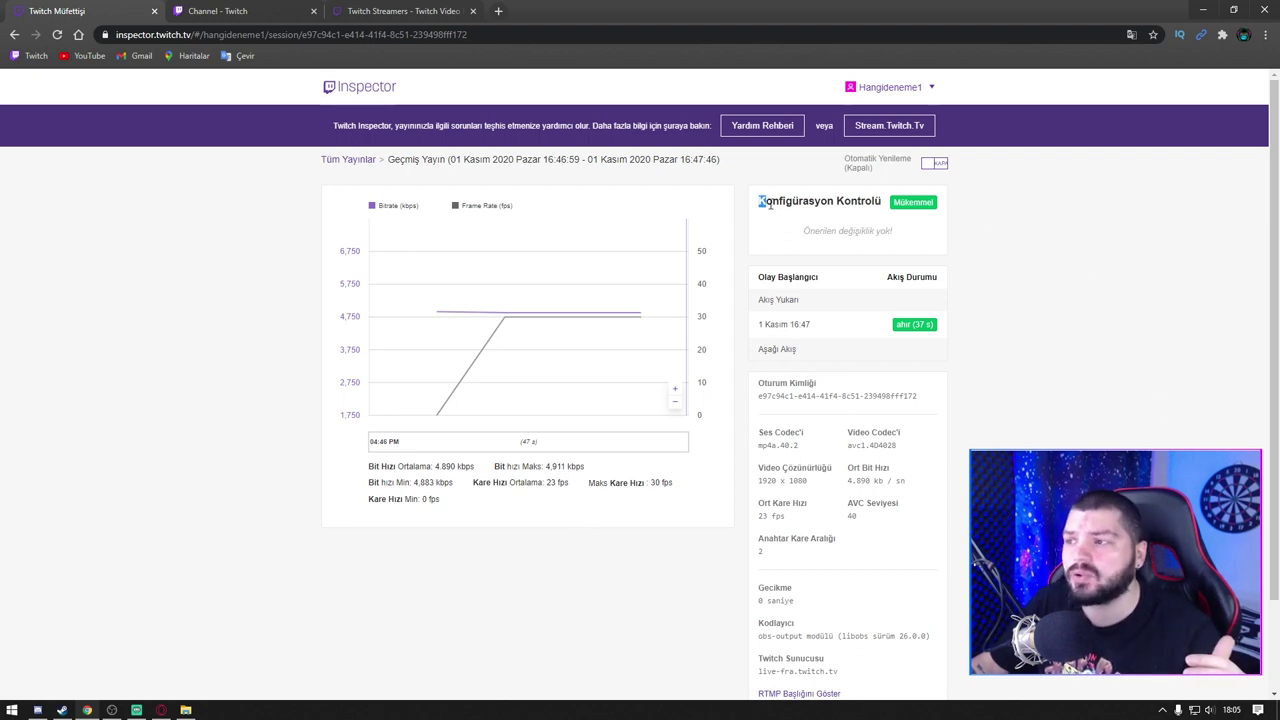
pyautogui.moveTo(757, 203); pyautogui.dragTo(874, 217)
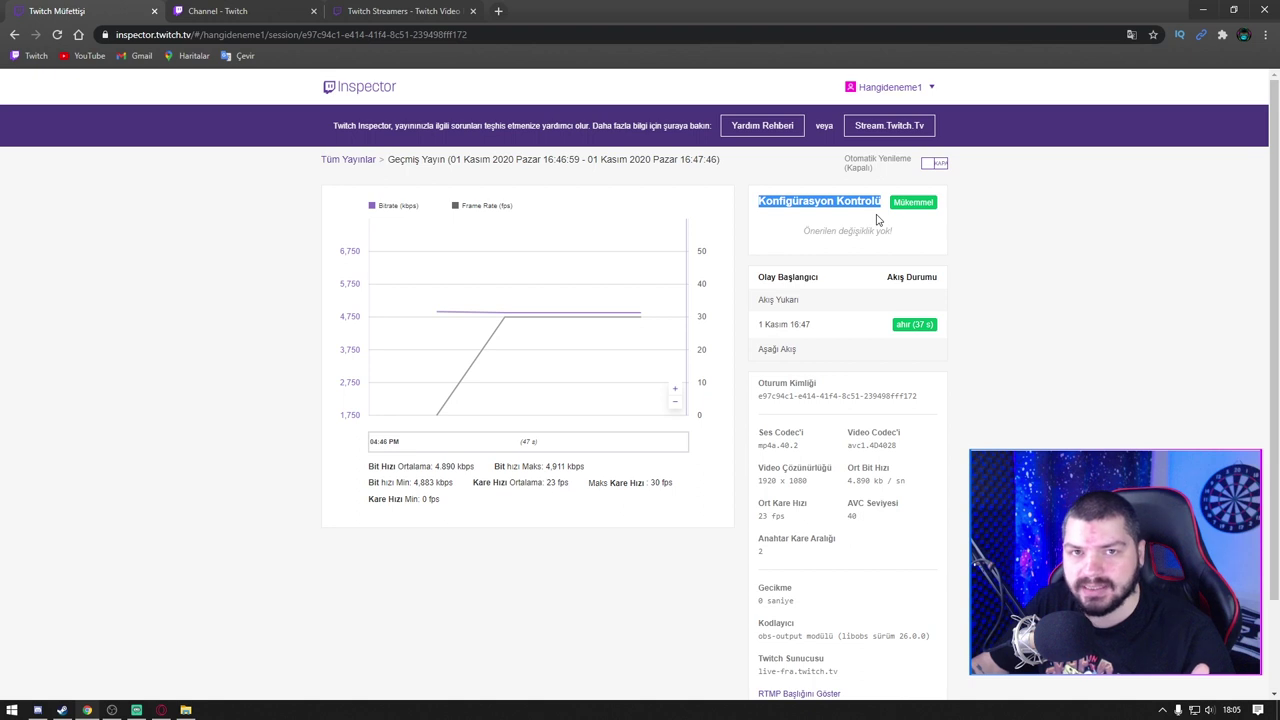
# Open the Yardım Rehberi help guide and examine its example graphs for low bandwidth, network or hardware problems, and bitrate spiking
pyautogui.click(857, 213)
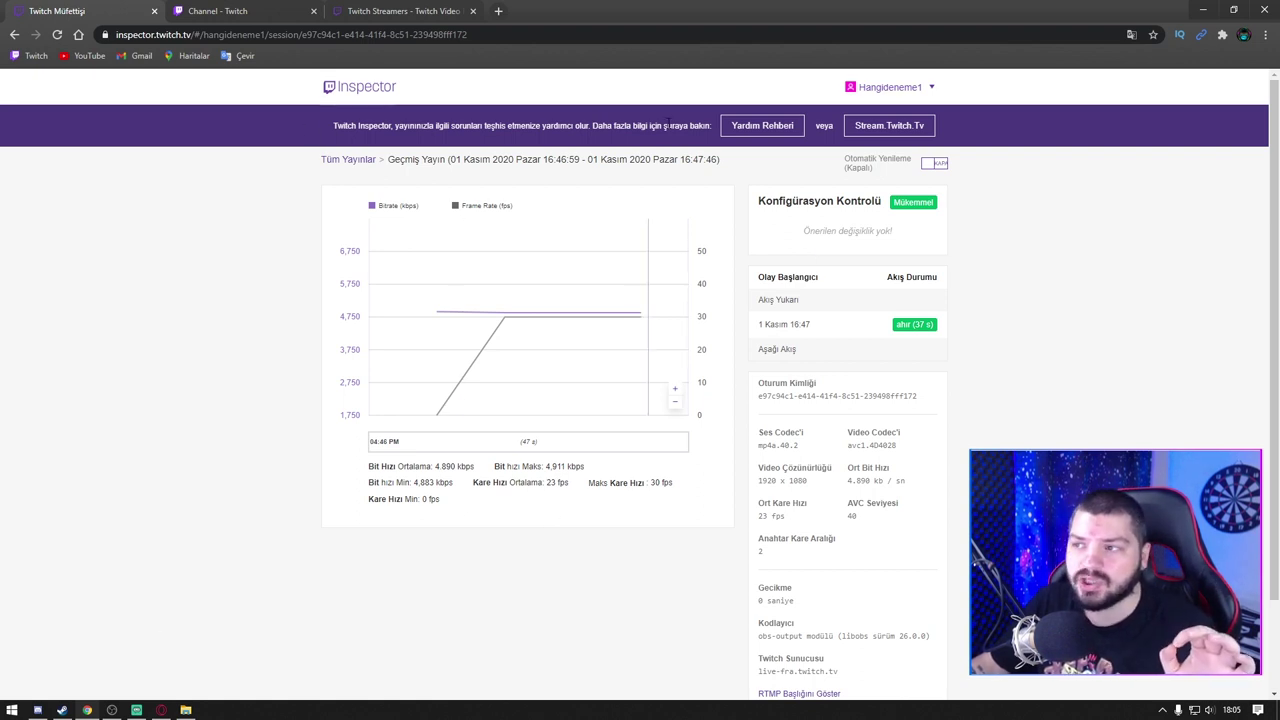
pyautogui.click(760, 135)
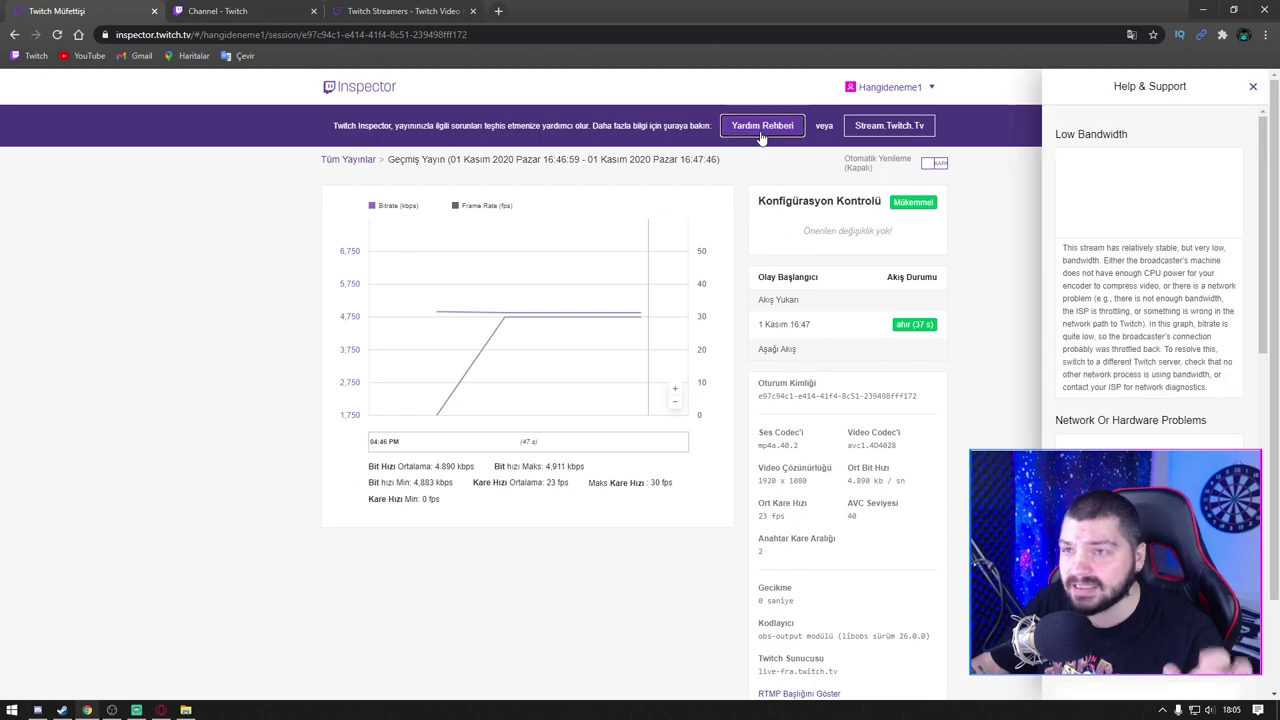
pyautogui.scroll(-10, 1228, 204)
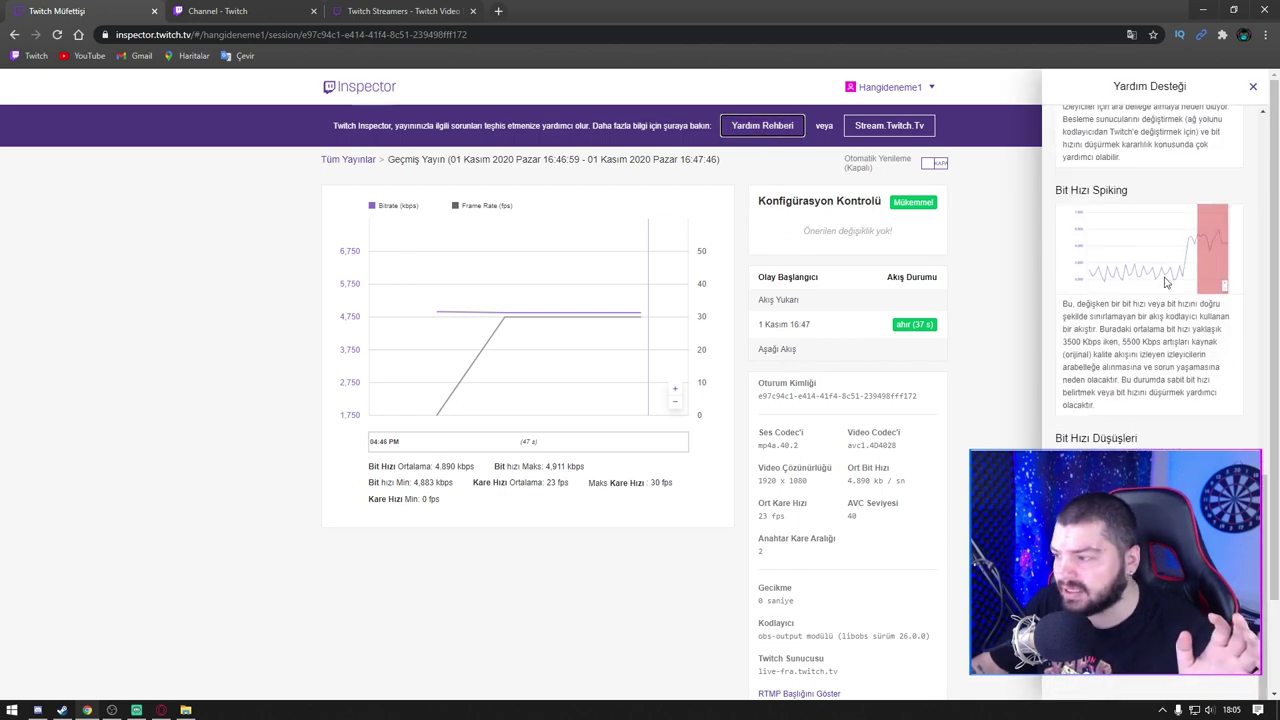
pyautogui.scroll(-10, 1140, 350)
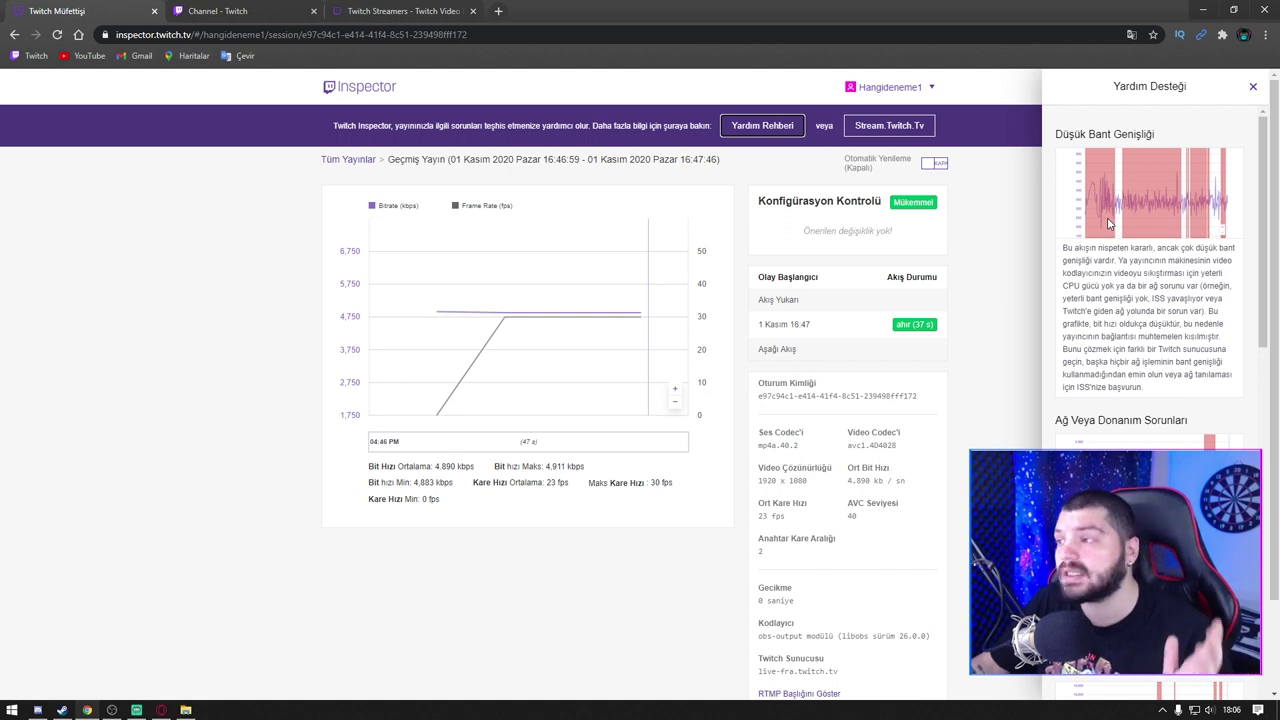
pyautogui.scroll(-3, 1108, 222)
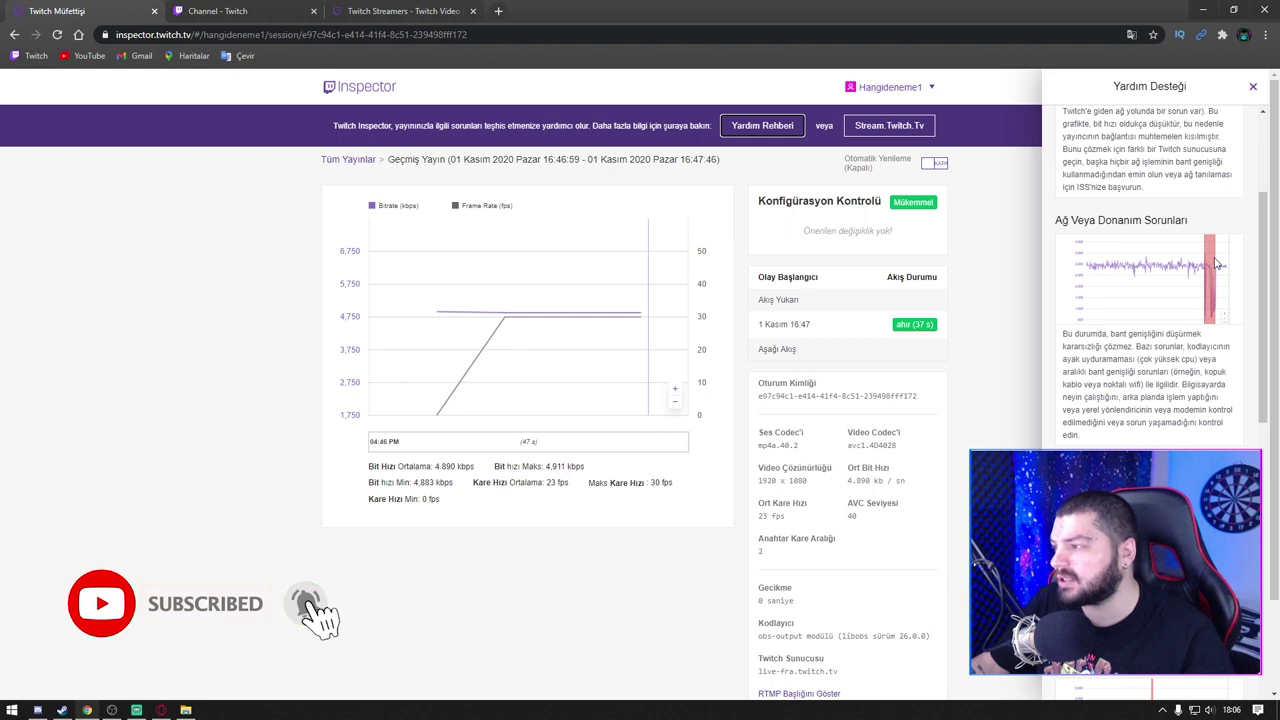
pyautogui.scroll(-1, 1205, 279)
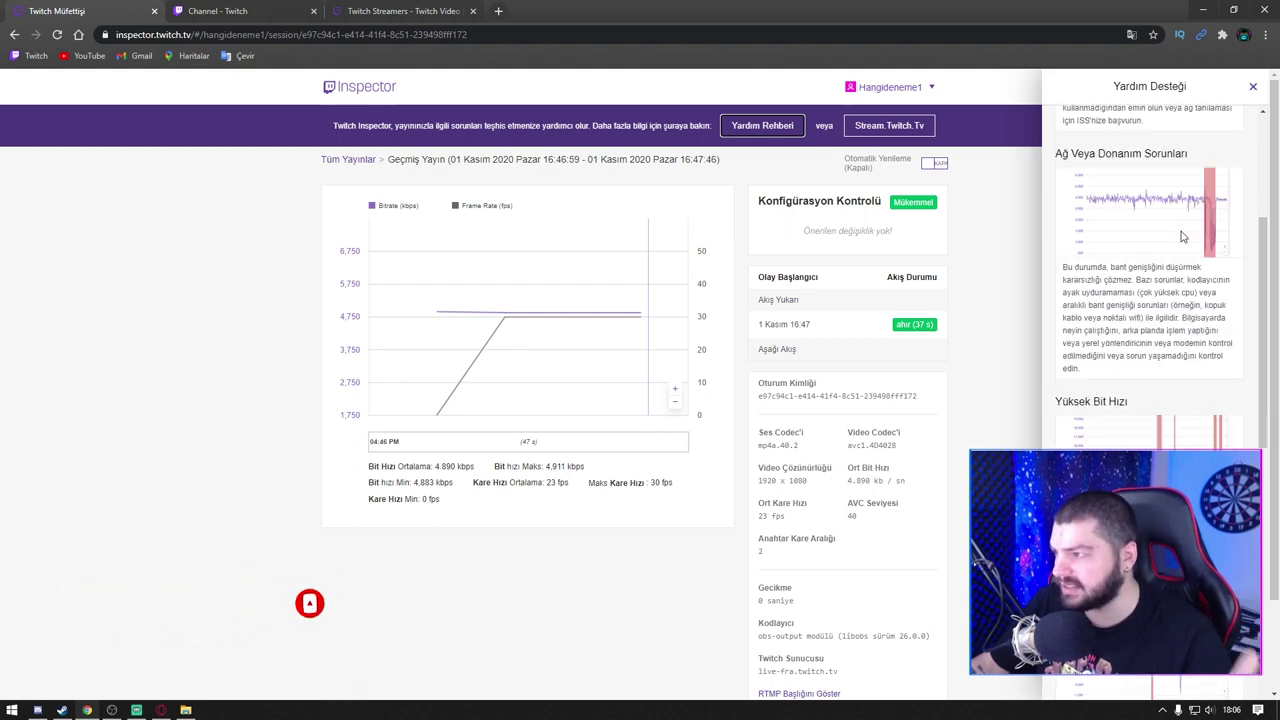
pyautogui.scroll(-5, 1150, 280)
pyautogui.scroll(-2, 1146, 283)
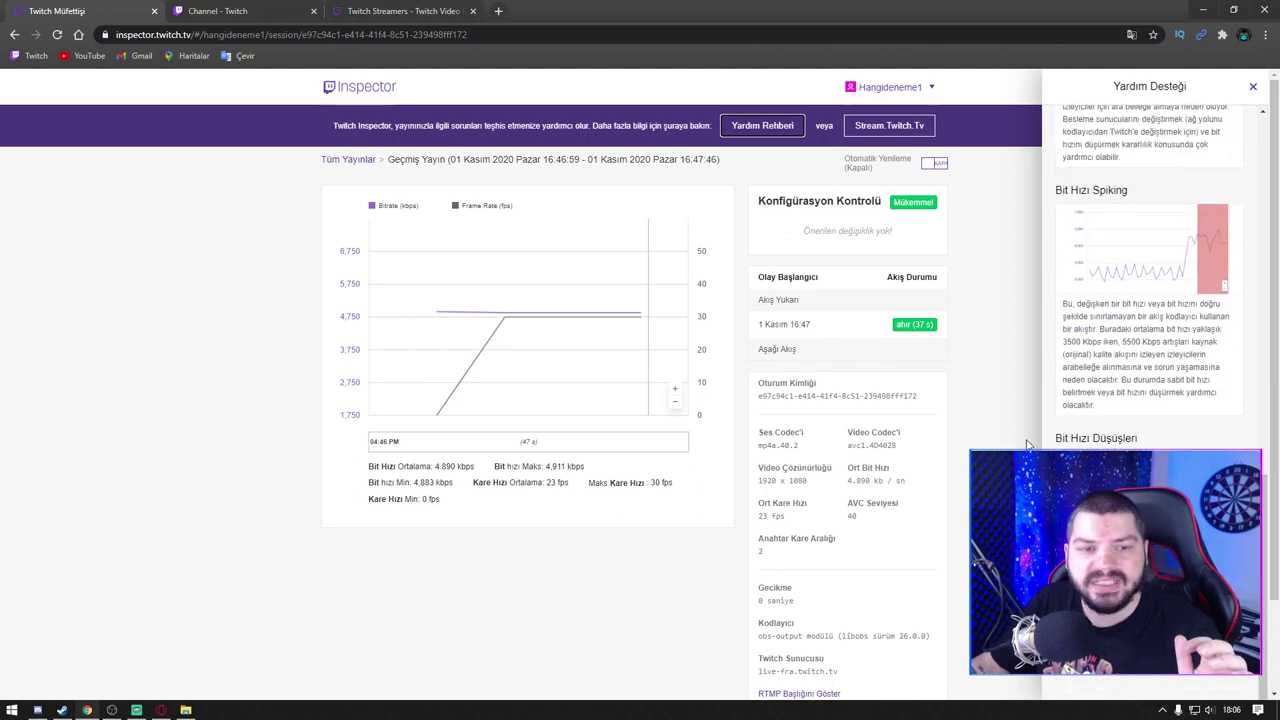
pyautogui.scroll(6, 1121, 435)
pyautogui.scroll(4, 1150, 300)
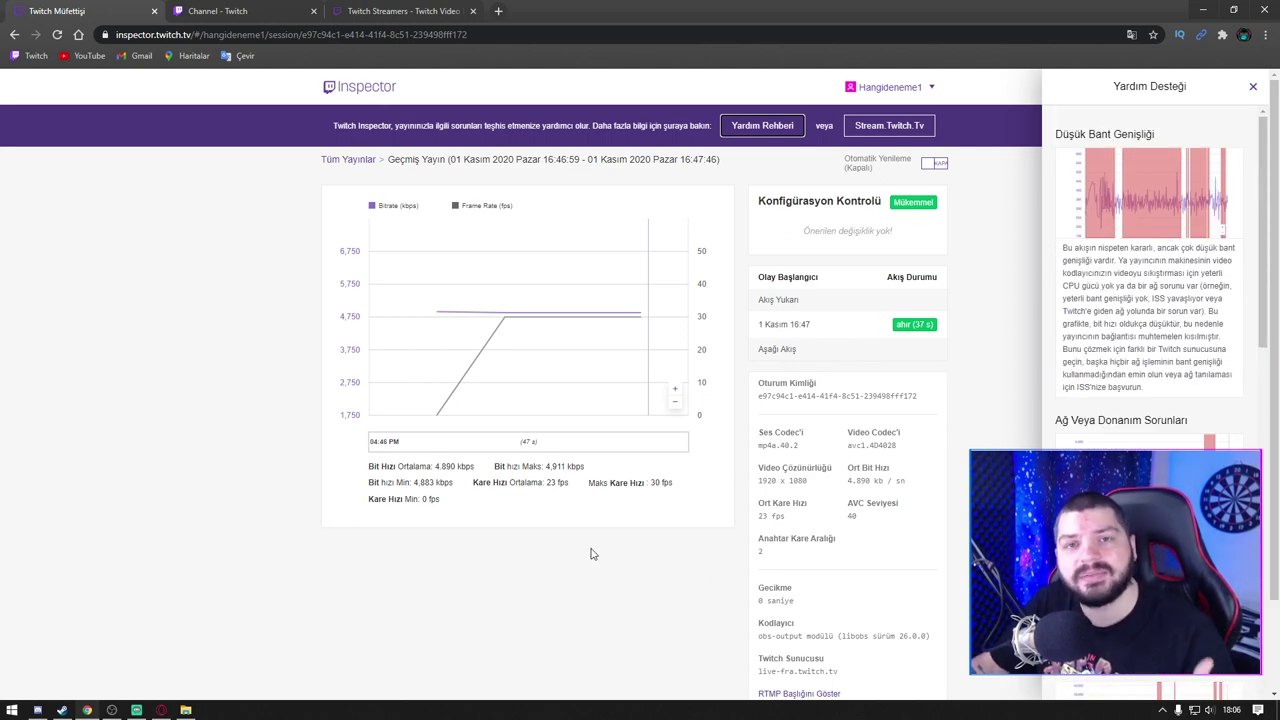
pyautogui.click(268, 608)
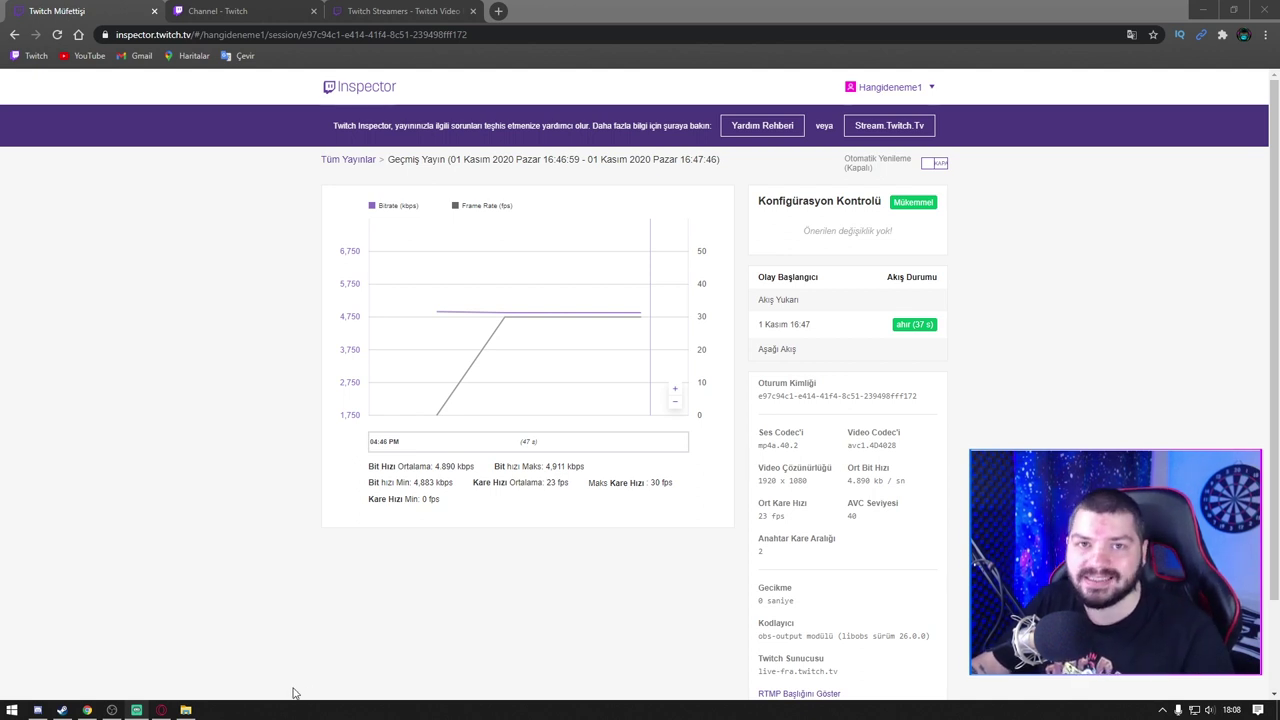
# Switch to OBS, review the video settings and the available Boyut Azaltma Filtresi options, and leave the settings without changes
pyautogui.click(111, 710)
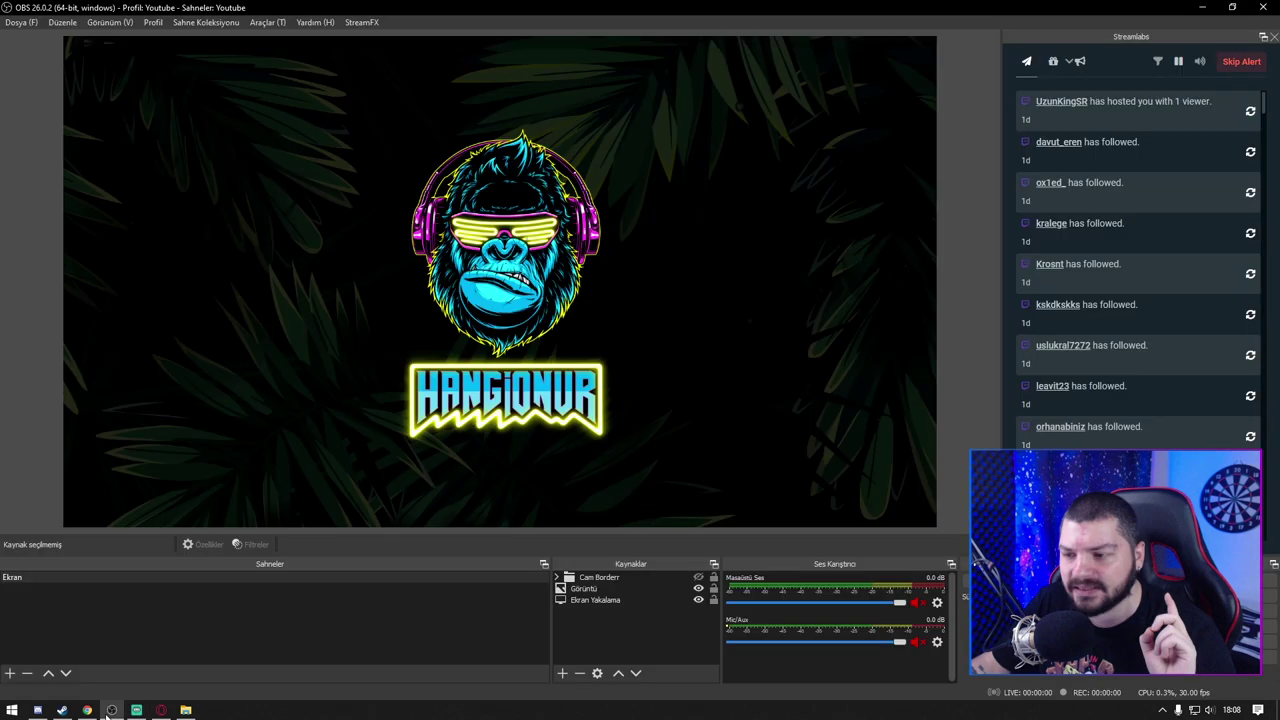
pyautogui.click(22, 22)
pyautogui.click(53, 73)
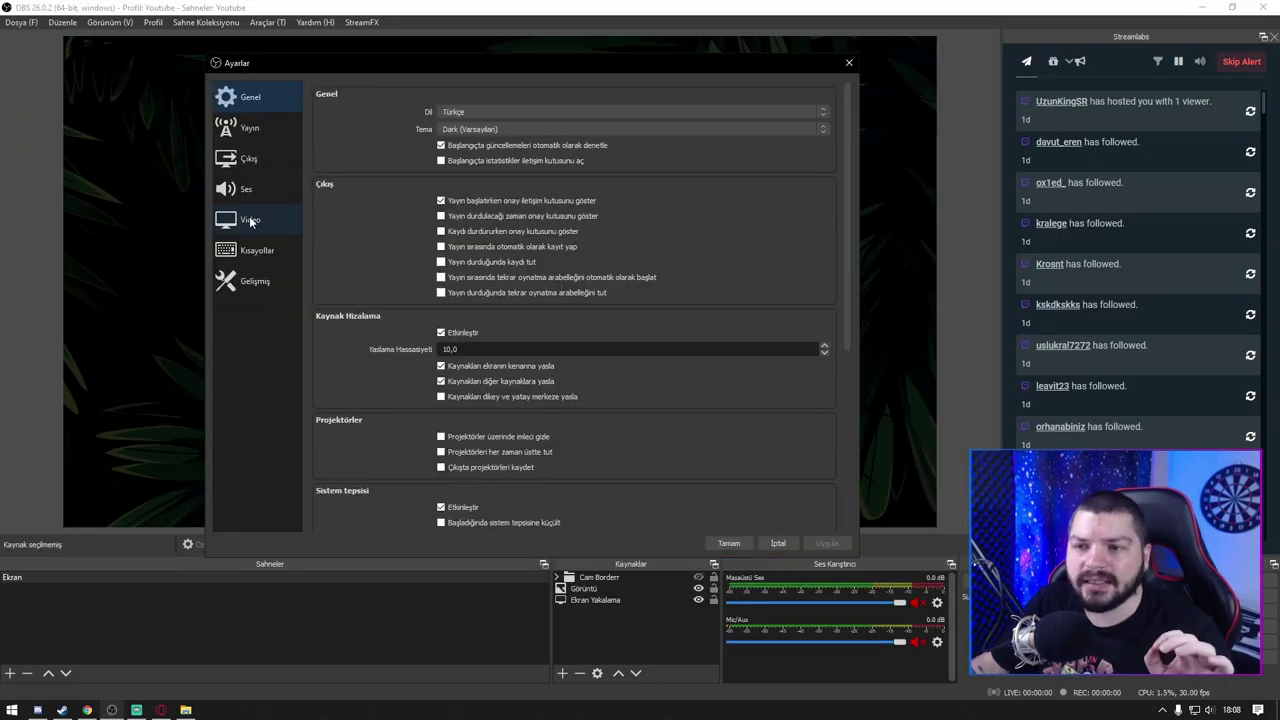
pyautogui.click(250, 221)
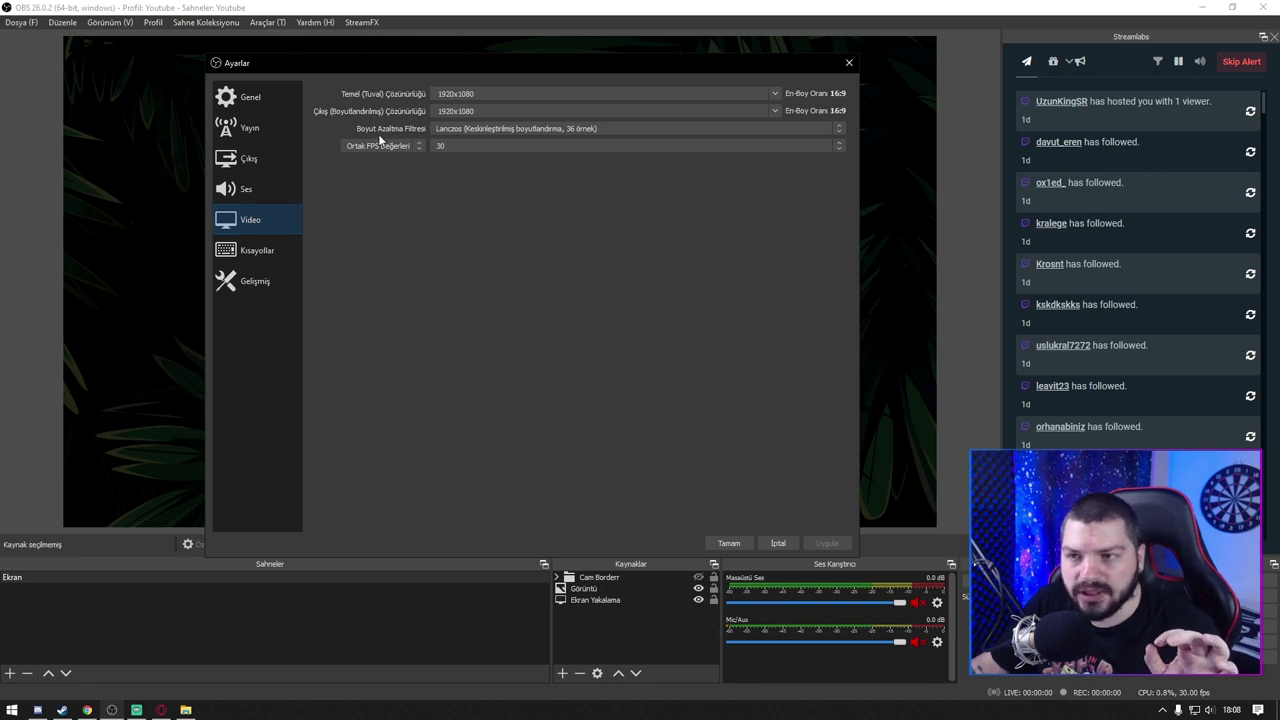
pyautogui.click(541, 128)
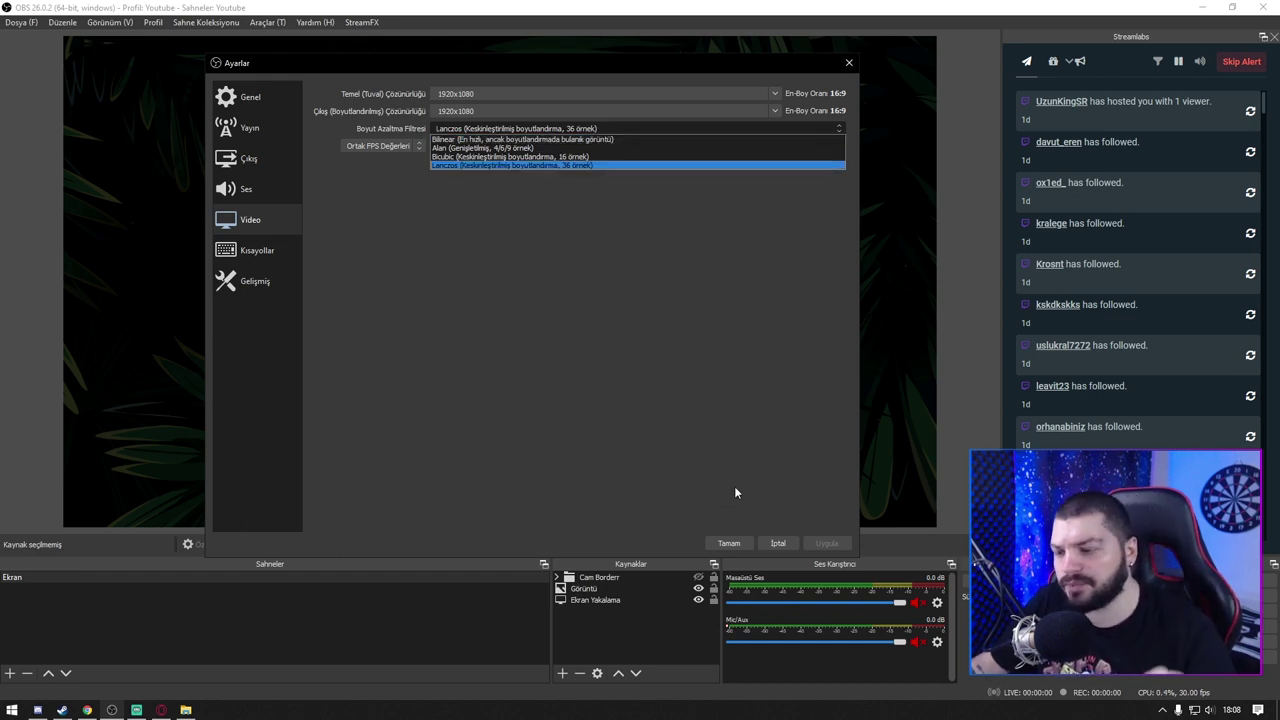
pyautogui.click(782, 543)
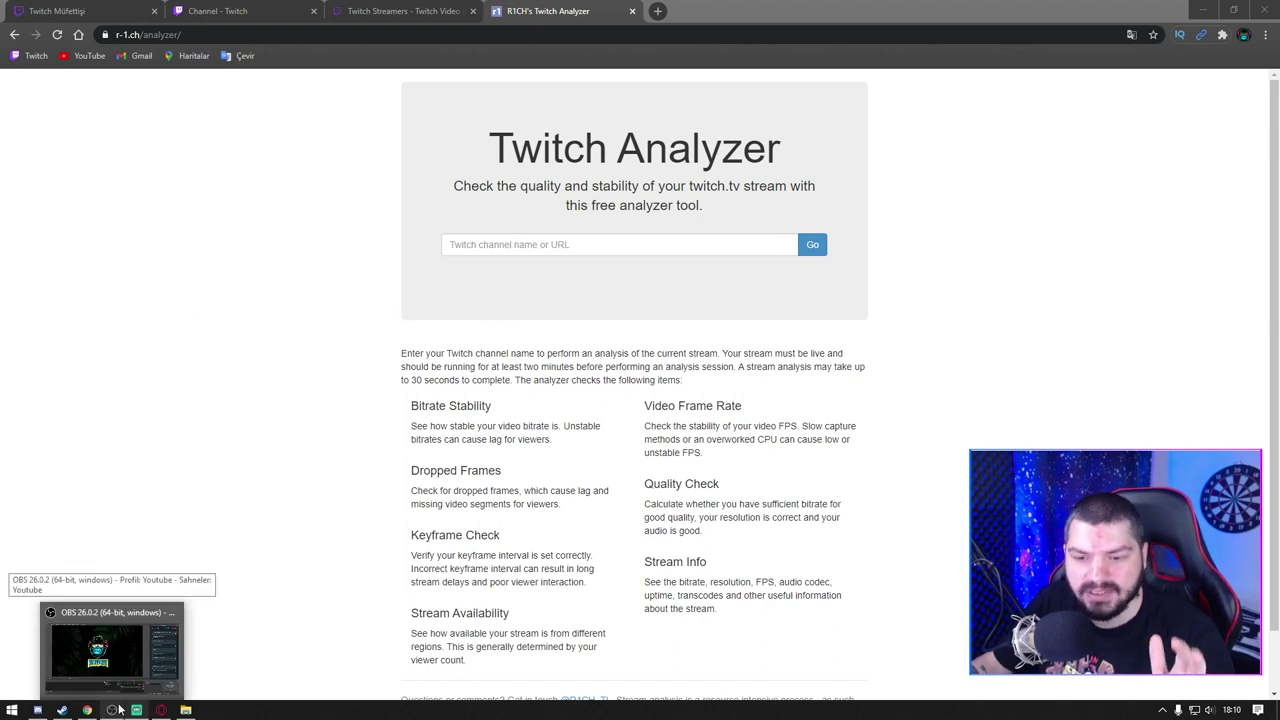
# In the OBS stream settings, reveal the stream key, remove its ?bandwidthtest=true suffix and save the change
pyautogui.click(113, 650)
pyautogui.click(1110, 640)
pyautogui.click(357, 170)
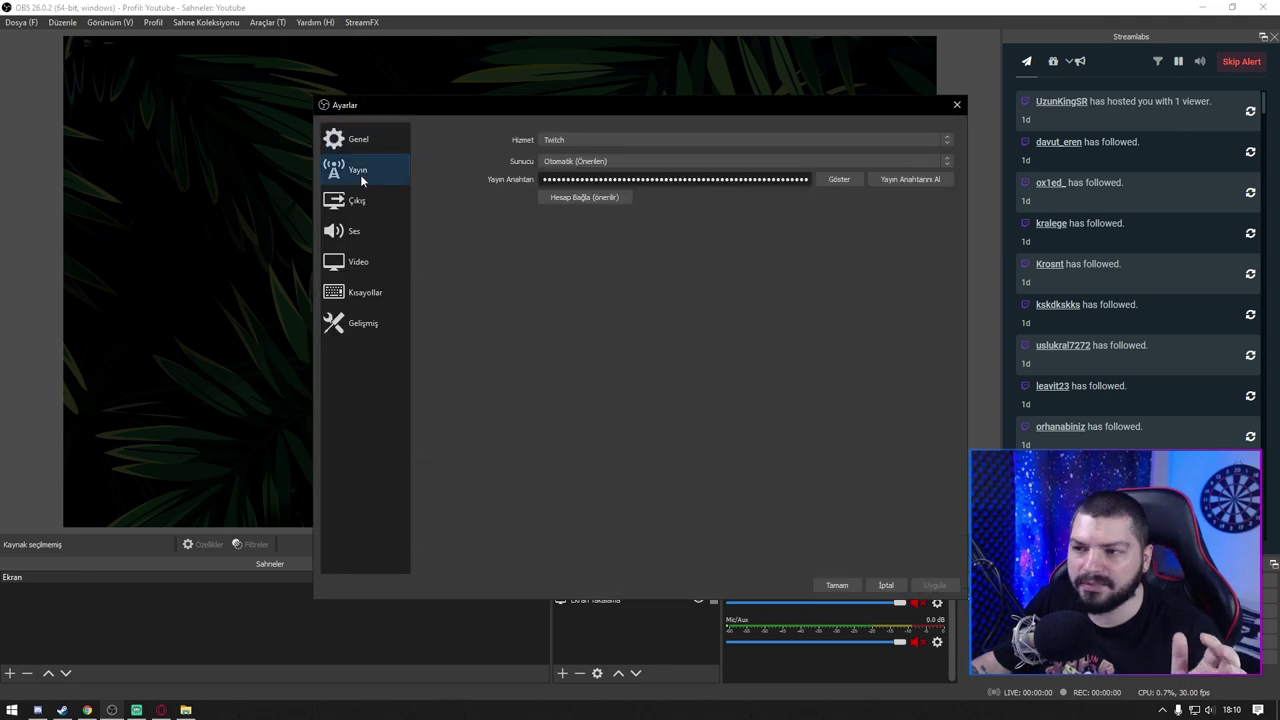
pyautogui.click(842, 179)
pyautogui.moveTo(788, 179); pyautogui.dragTo(720, 179)
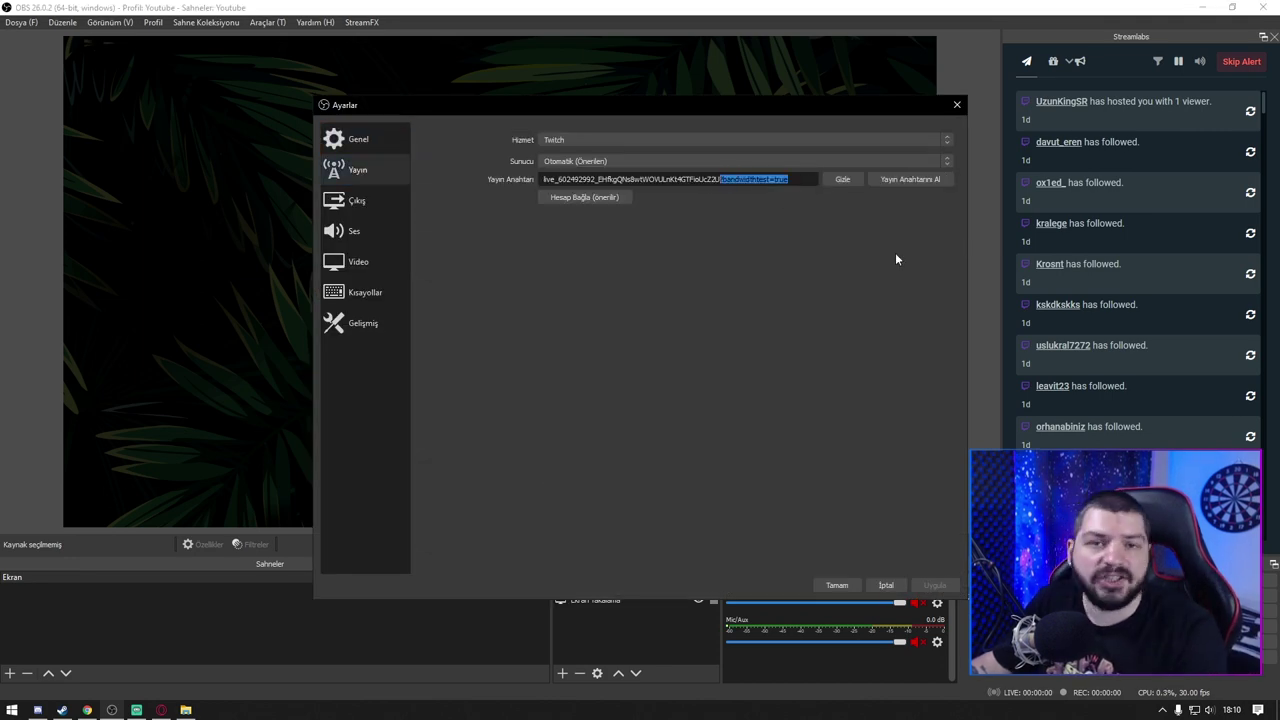
pyautogui.press('BackSpace')
pyautogui.click(860, 590)
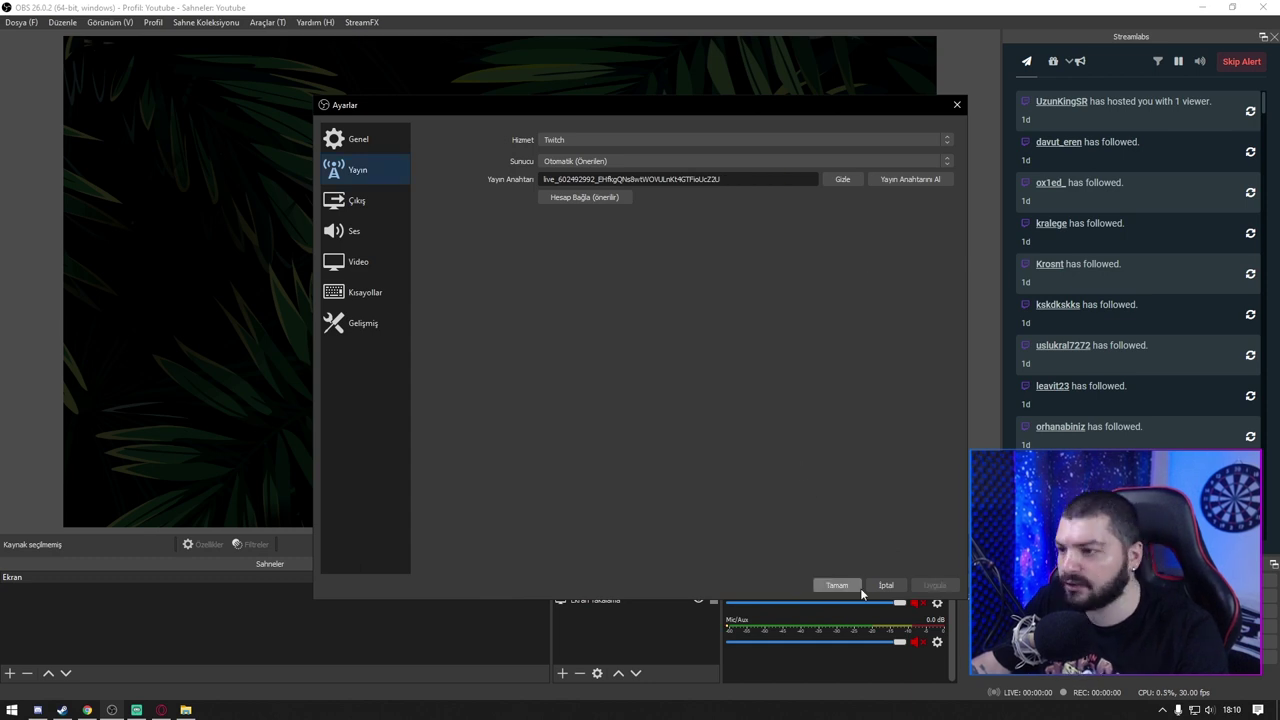
pyautogui.click(838, 586)
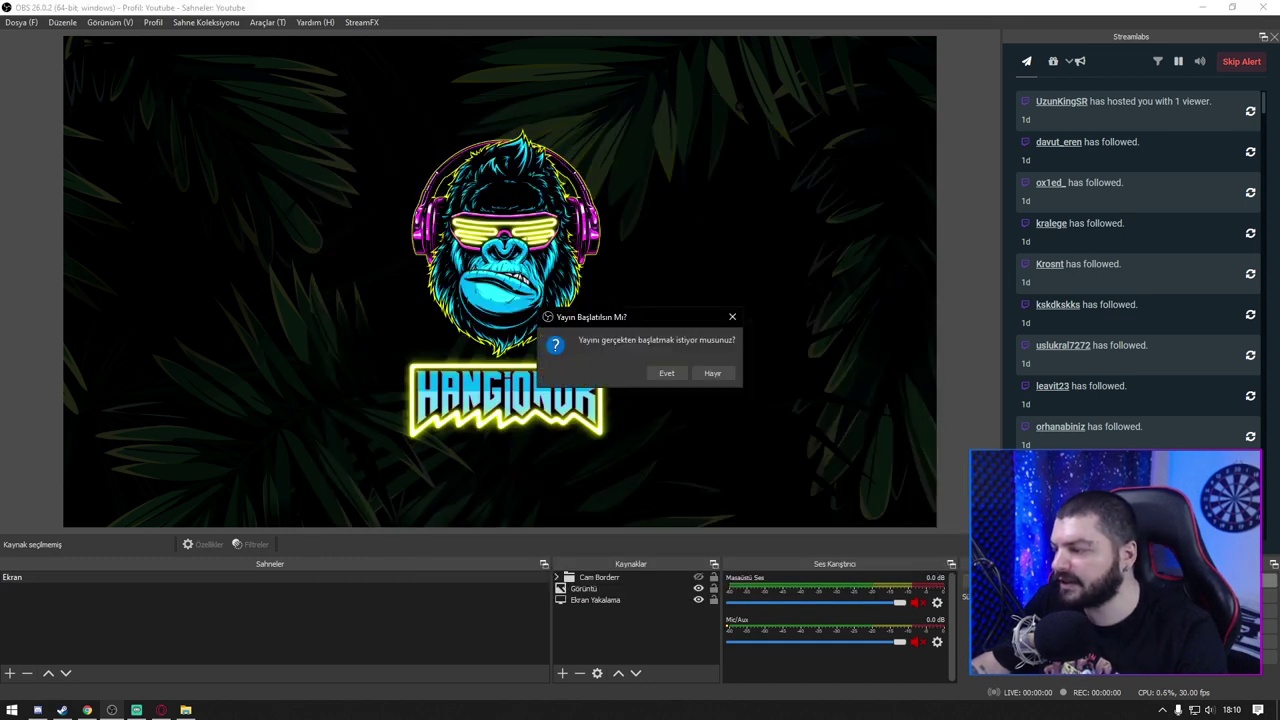
# Start the live stream from OBS and minimize its window
pyautogui.click(666, 373)
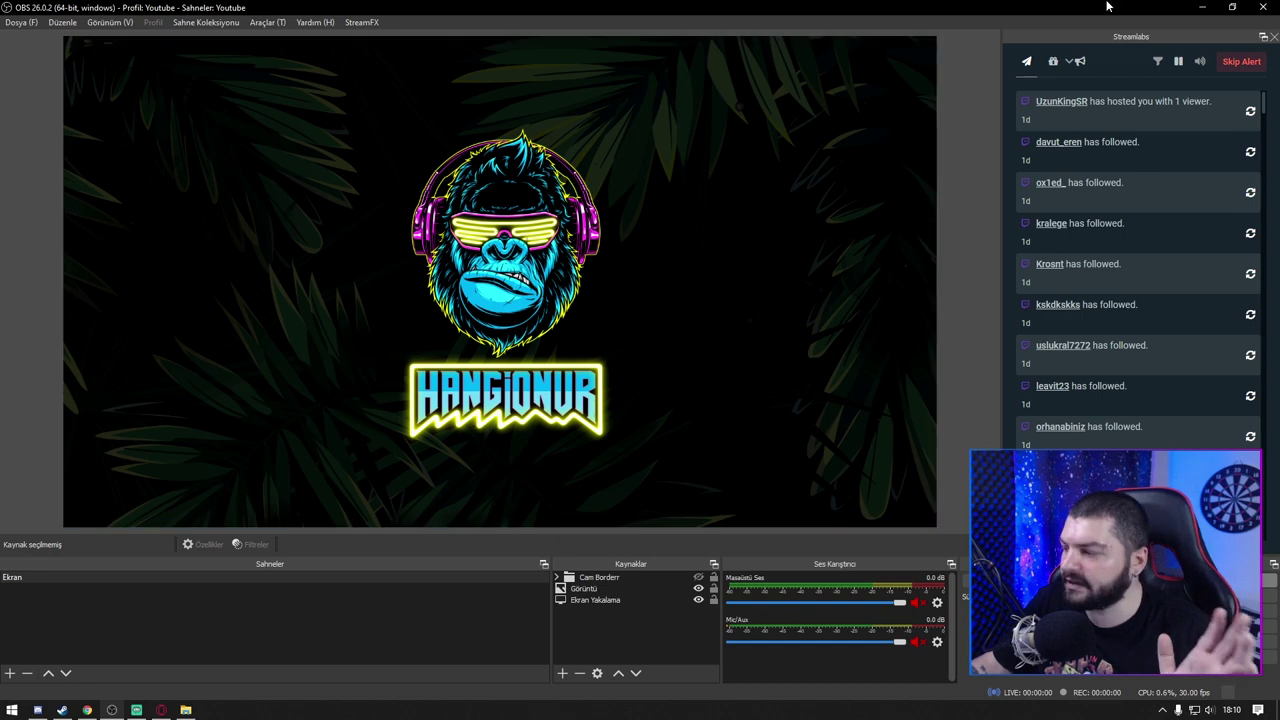
pyautogui.click(1201, 14)
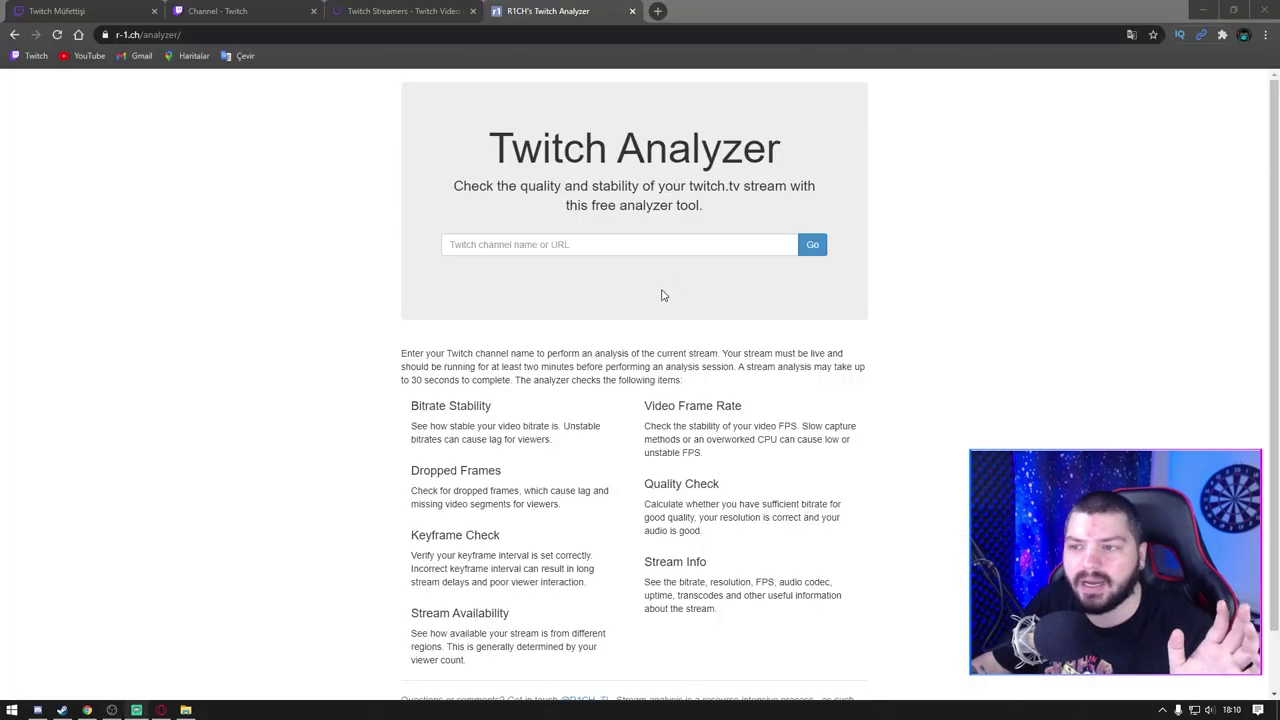
# Run an analysis of the channel hangideneme1 in R1CH's Twitch Analyzer
pyautogui.click(425, 9)
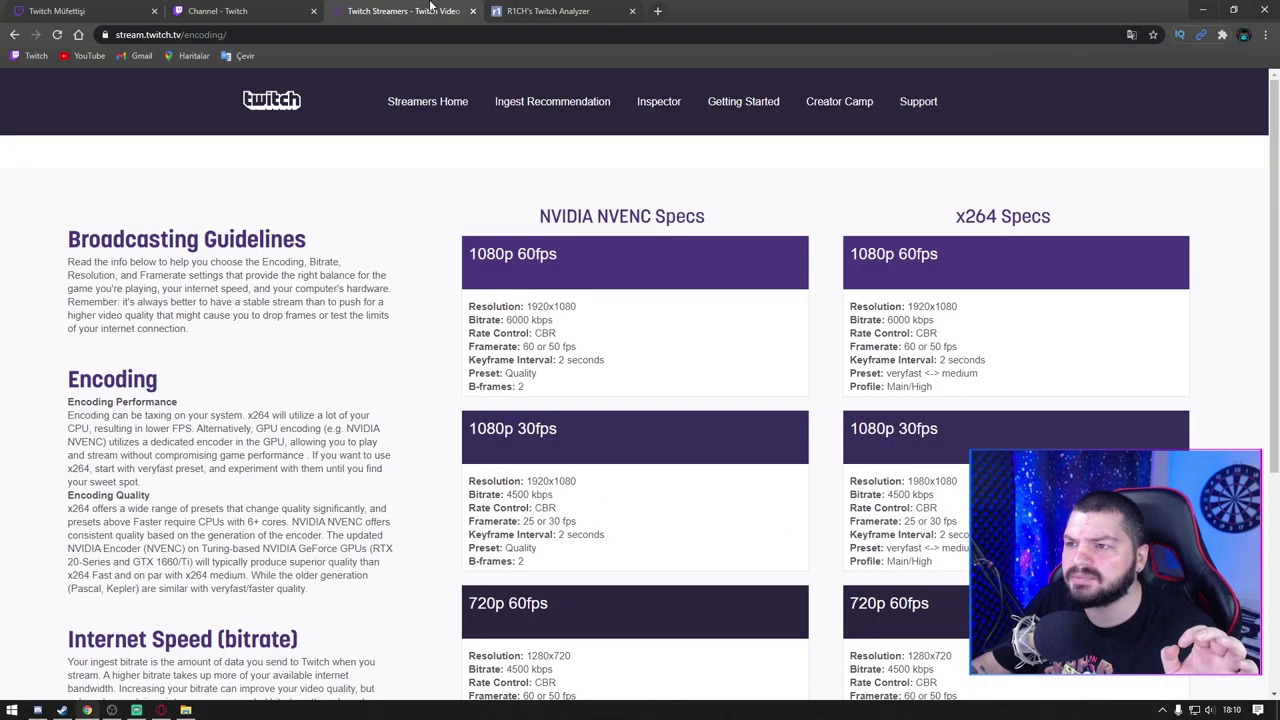
pyautogui.click(527, 8)
pyautogui.click(584, 249)
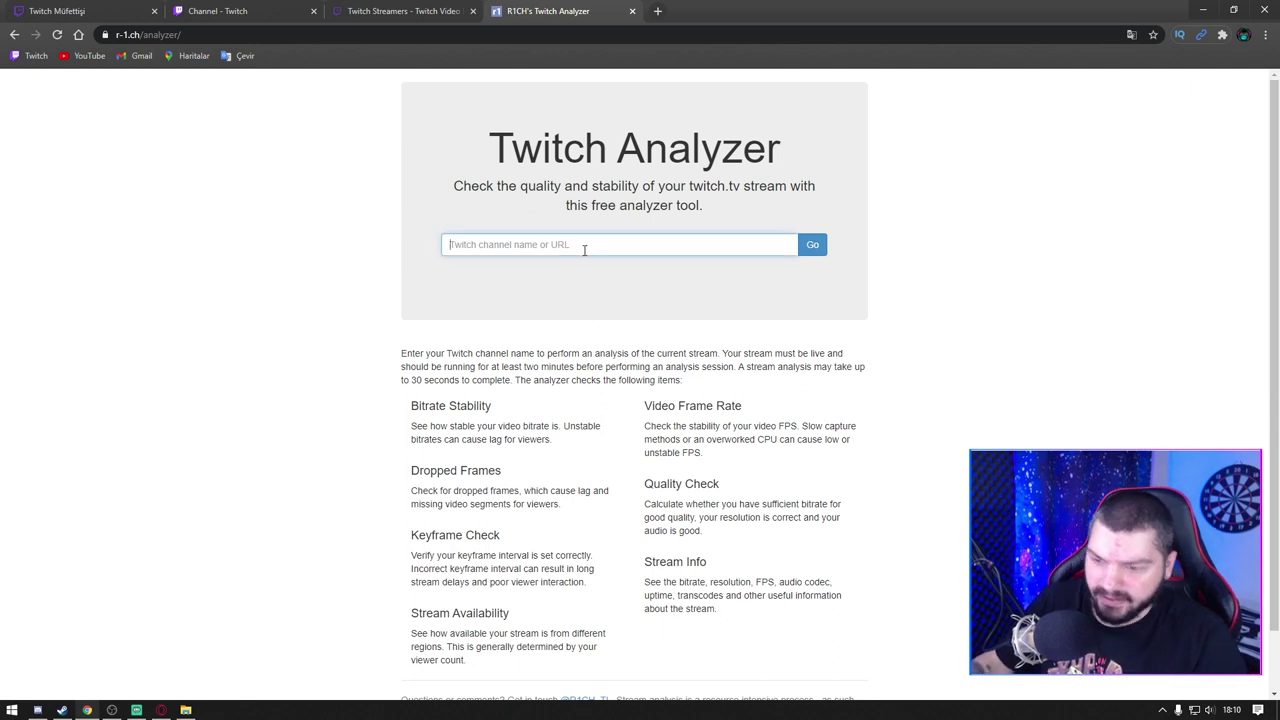
pyautogui.write('hangideneme')
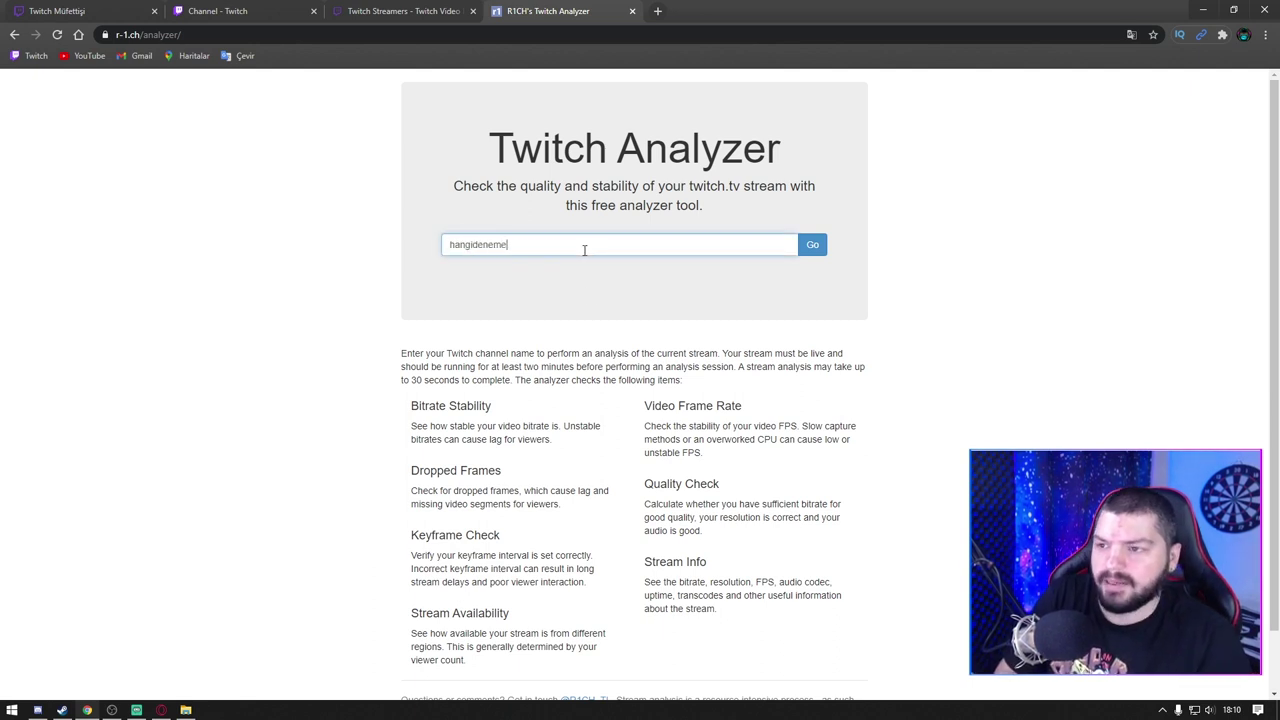
pyautogui.write('1')
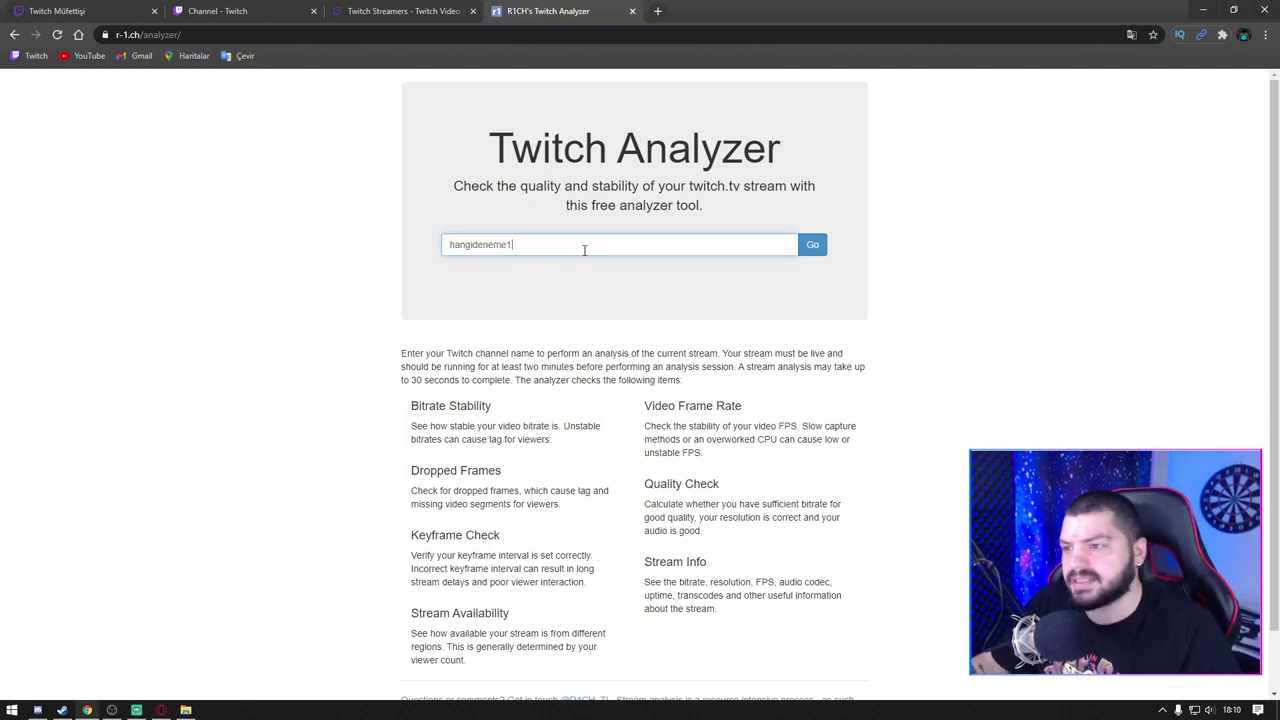
pyautogui.click(812, 245)
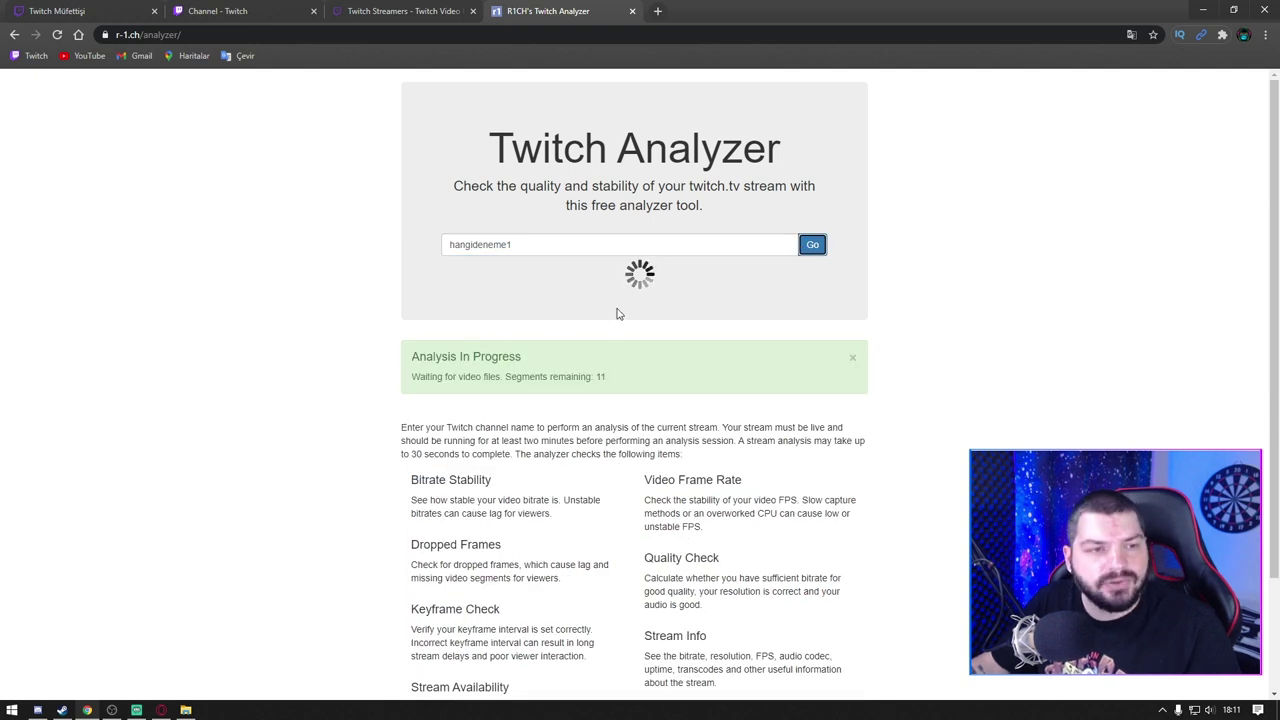